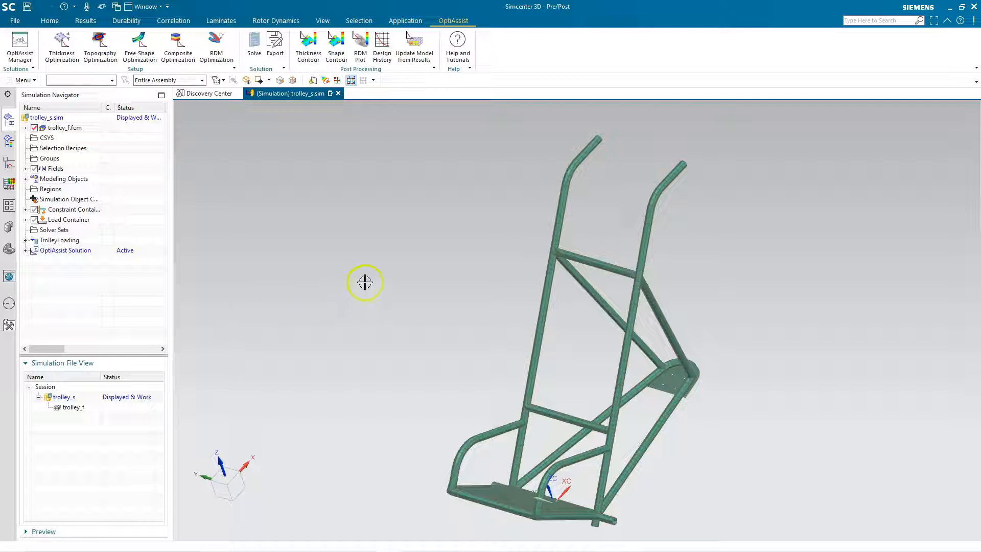
# - Switch to File Explorer and locate trolley_s.sim in the Thickness_Tutorial_1 folder of the OptiAssist for Simcenter 3D 3.0.8 examples for 2022_1
pyautogui.moveTo(439, 279)
pyautogui.mouseDown(button='middle')
pyautogui.moveTo(438, 263)
pyautogui.moveTo(424, 257)
pyautogui.moveTo(452, 255)
pyautogui.mouseUp(button='middle')
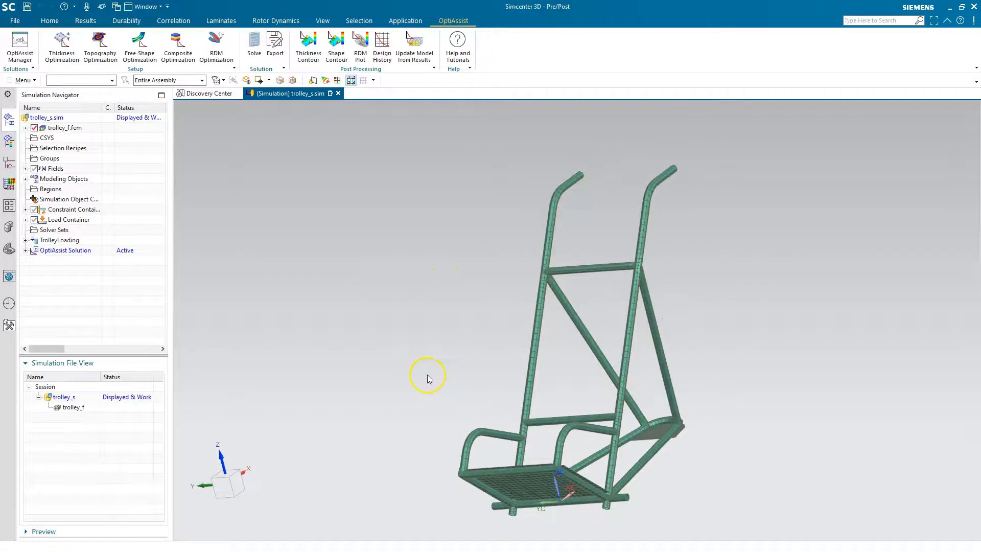
pyautogui.hotkey('alt', 'Tab')
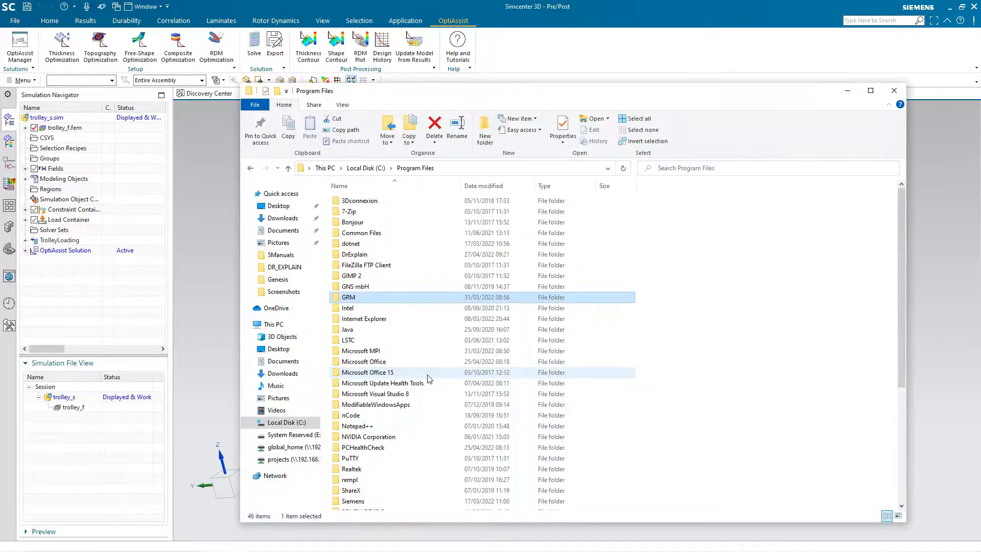
pyautogui.doubleClick(402, 298)
pyautogui.click(398, 215)
pyautogui.doubleClick(398, 215)
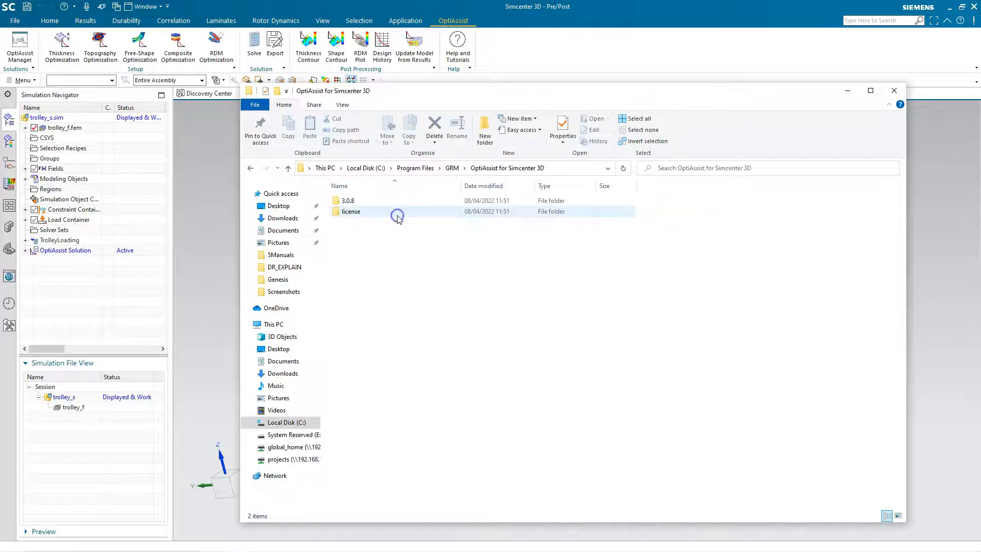
pyautogui.doubleClick(383, 200)
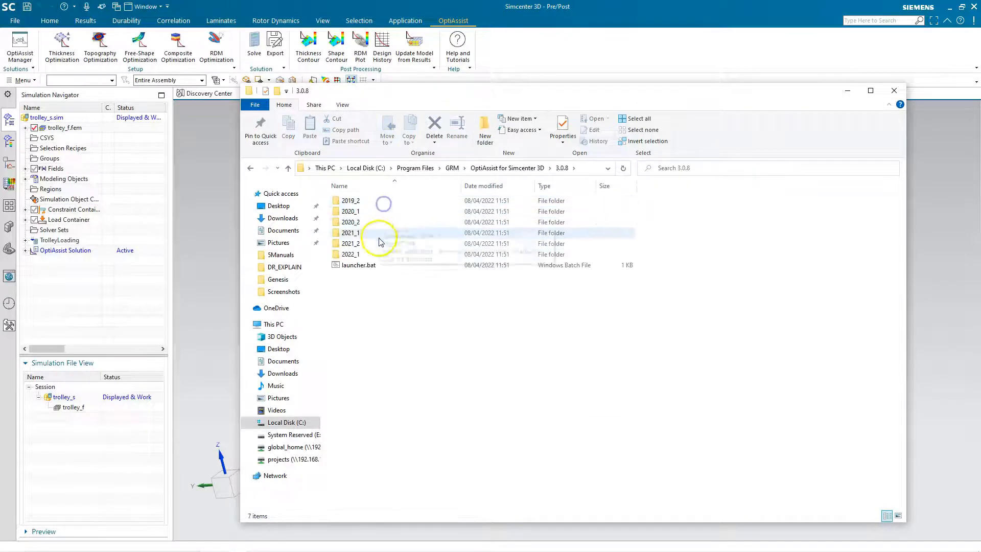
pyautogui.doubleClick(376, 254)
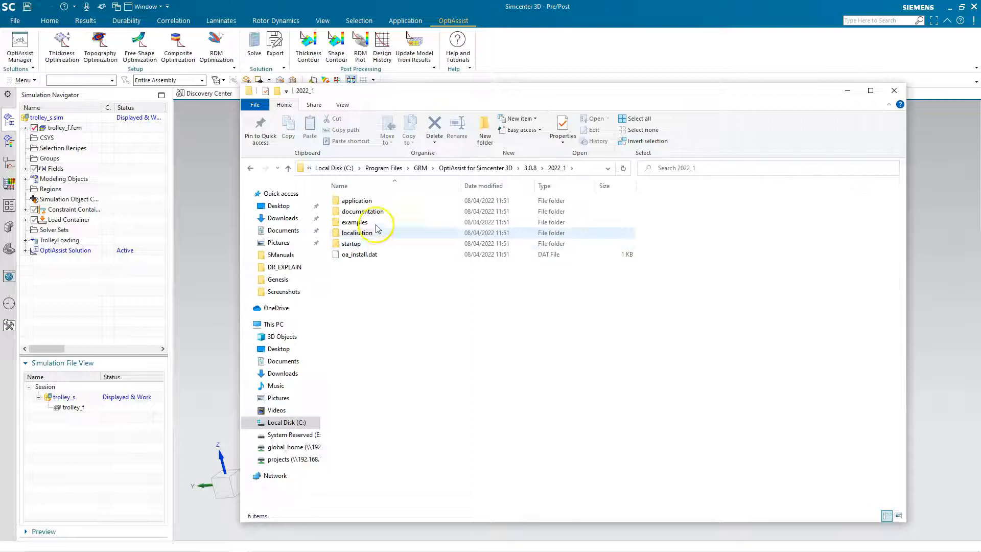
pyautogui.doubleClick(375, 225)
pyautogui.doubleClick(375, 233)
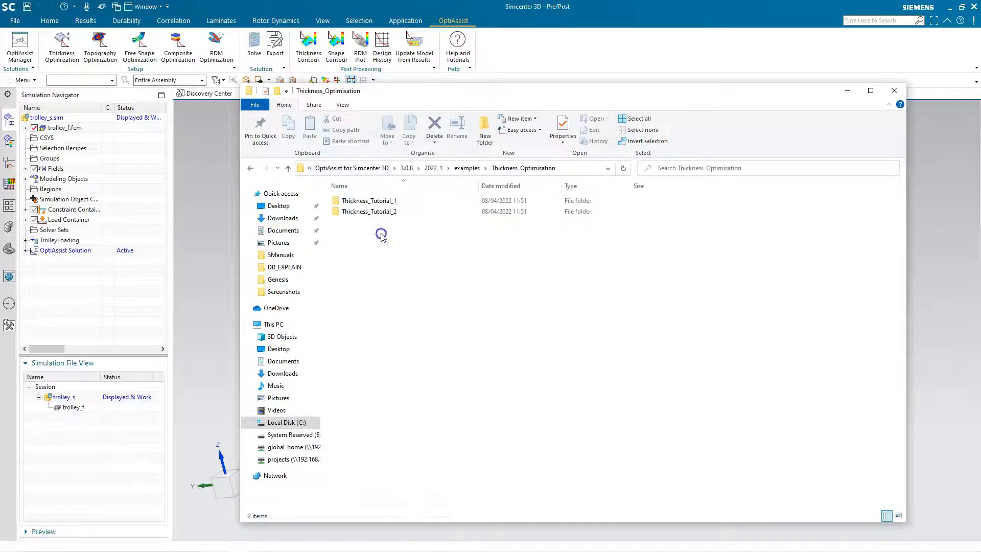
pyautogui.doubleClick(380, 202)
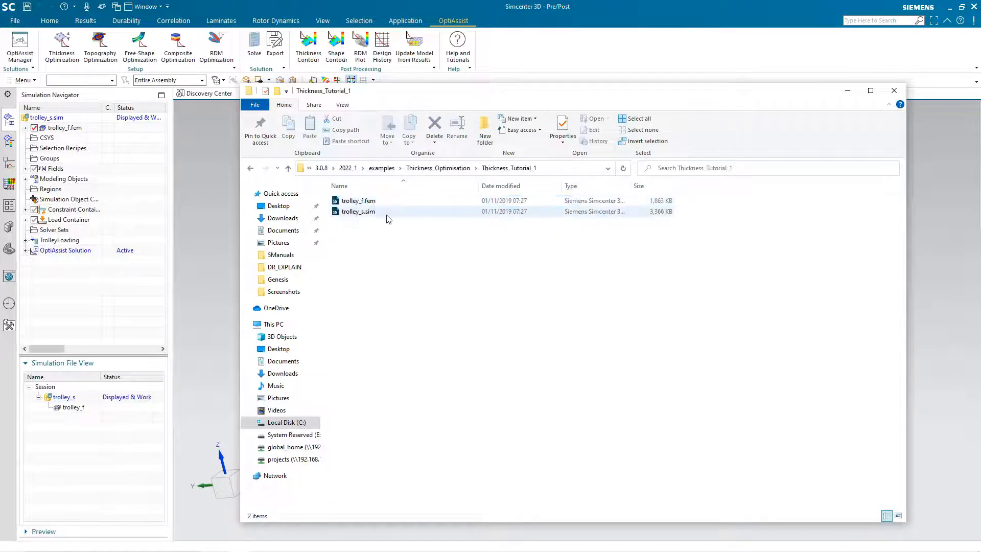
pyautogui.click(386, 214)
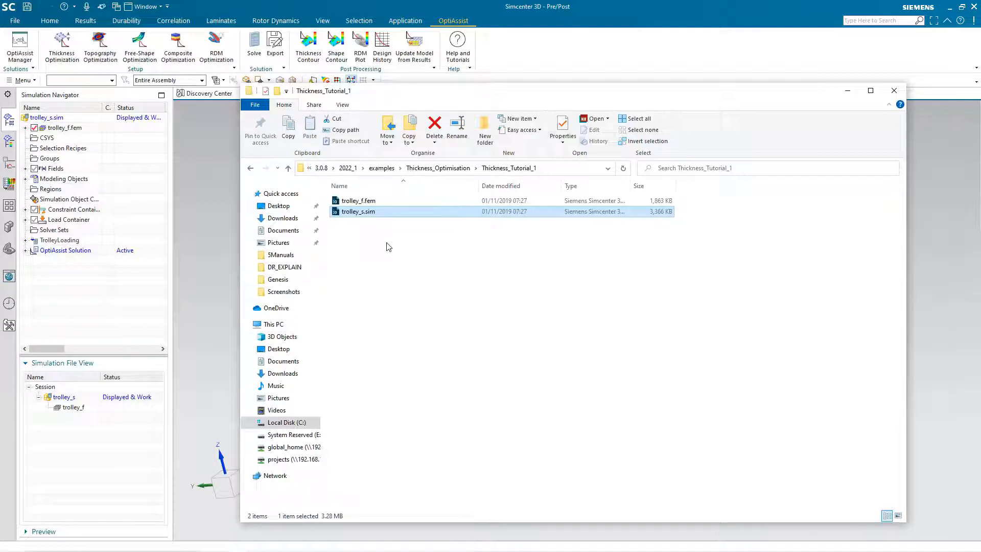
# - Switch back to Simcenter 3D, activate the TrolleyLoading solution and solve it with Model Setup Check enabled
pyautogui.click(201, 265)
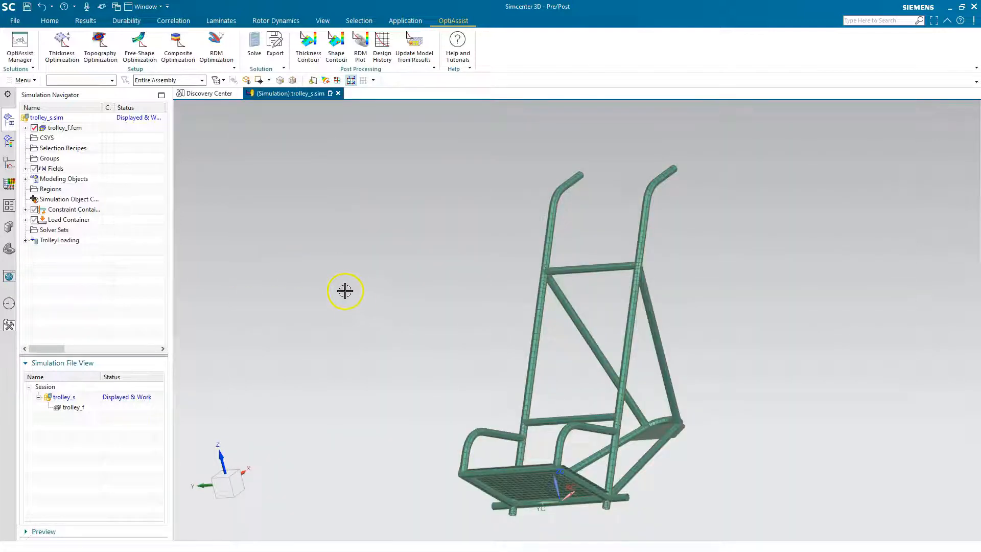
pyautogui.rightClick(86, 240)
pyautogui.click(117, 302)
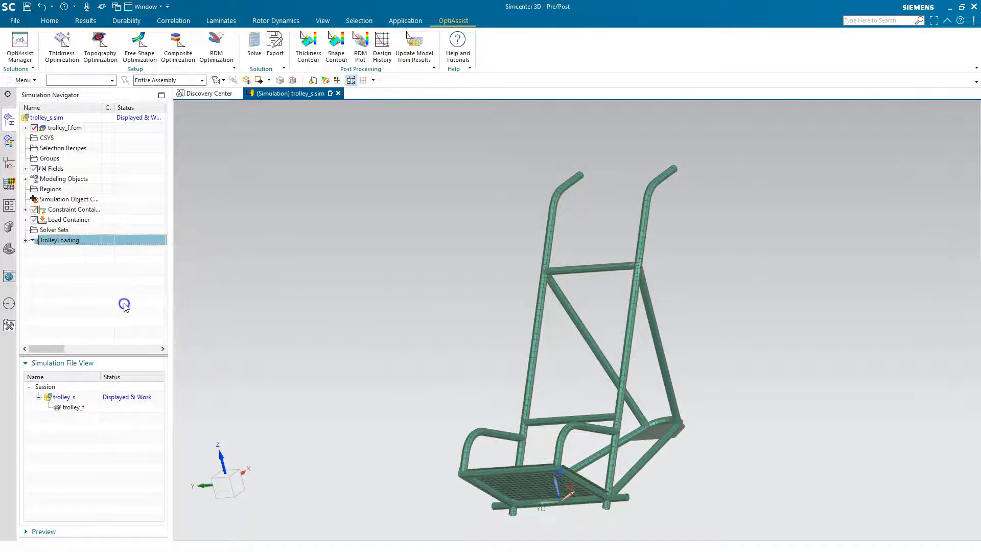
pyautogui.rightClick(86, 240)
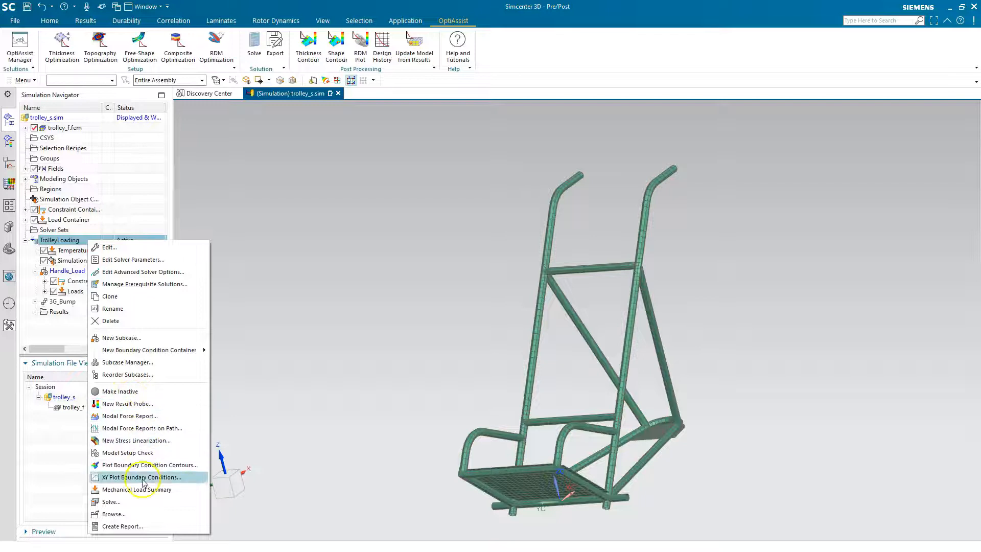
pyautogui.click(126, 502)
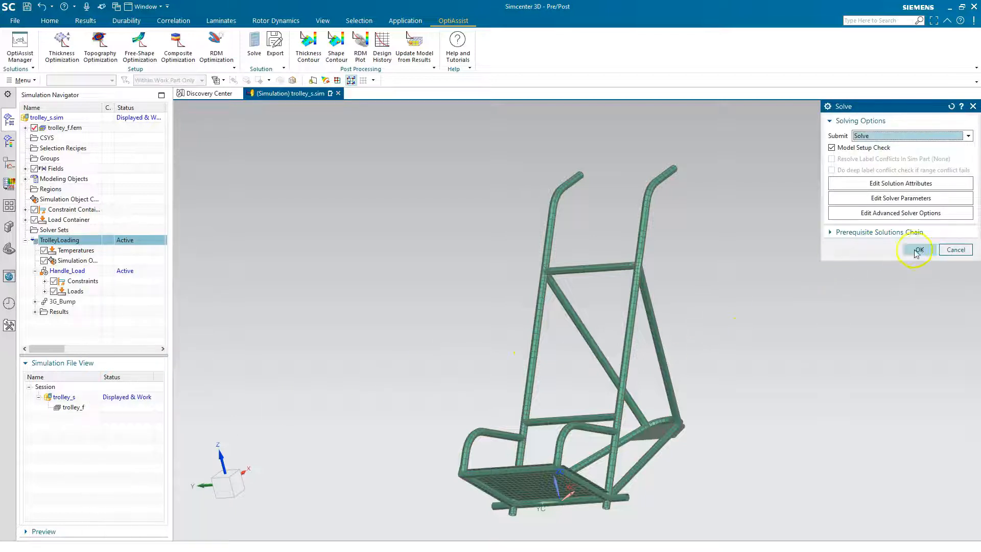
pyautogui.click(919, 249)
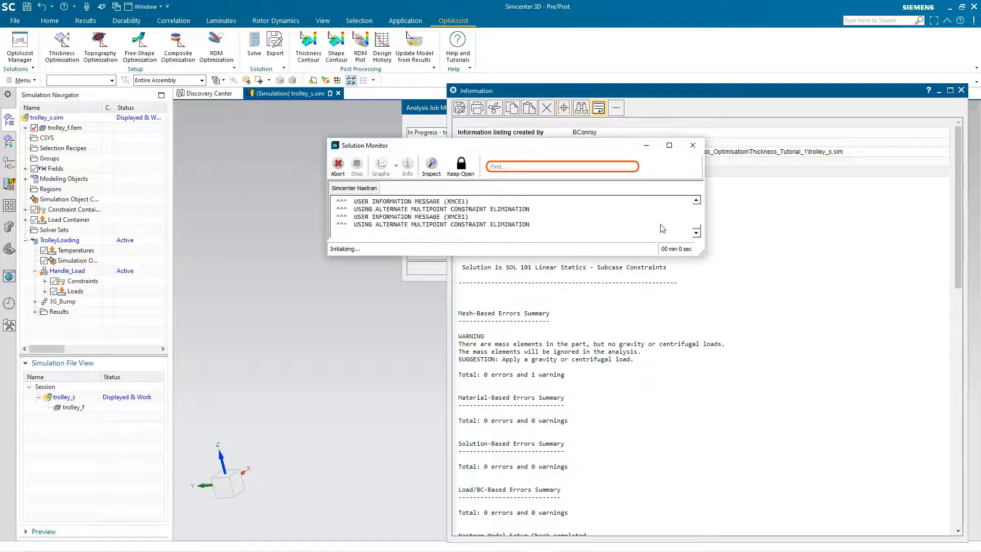
# - Decline the solution message review and close the solution monitor, the analysis job monitor and the information listing
pyautogui.click(517, 287)
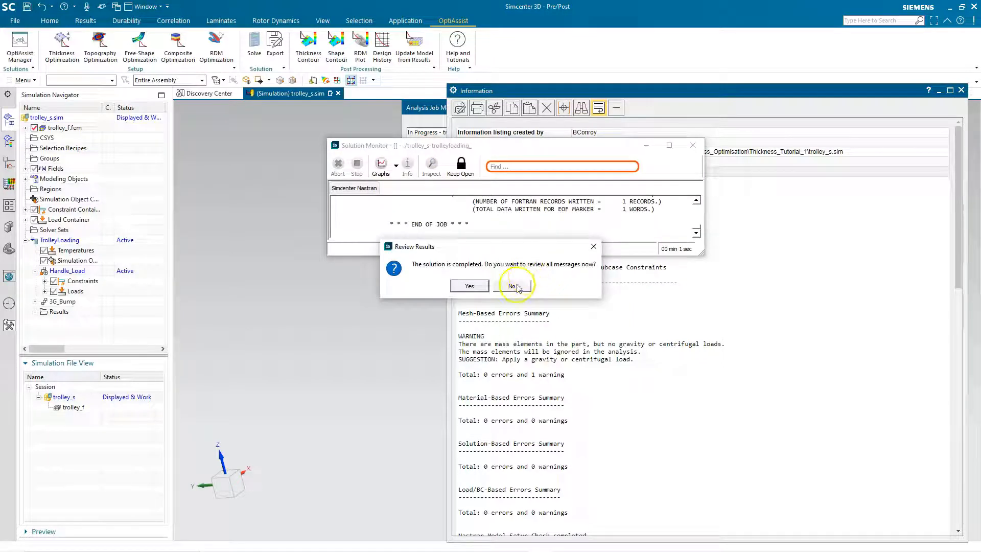
pyautogui.click(693, 145)
pyautogui.click(506, 273)
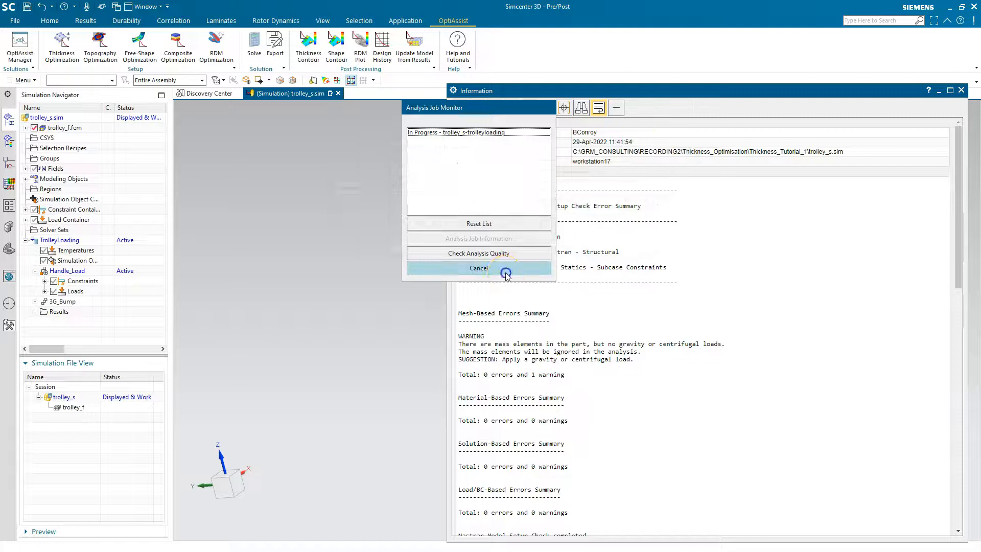
pyautogui.click(961, 90)
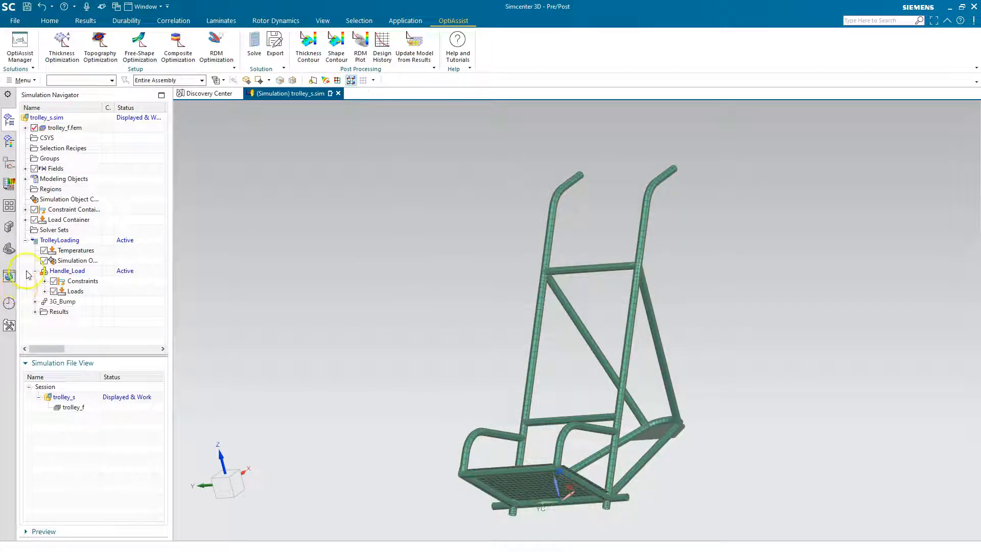
# - Open the Structural results of TrolleyLoading and display the nodal displacement magnitude for the Handle_Load subcase
pyautogui.click(36, 312)
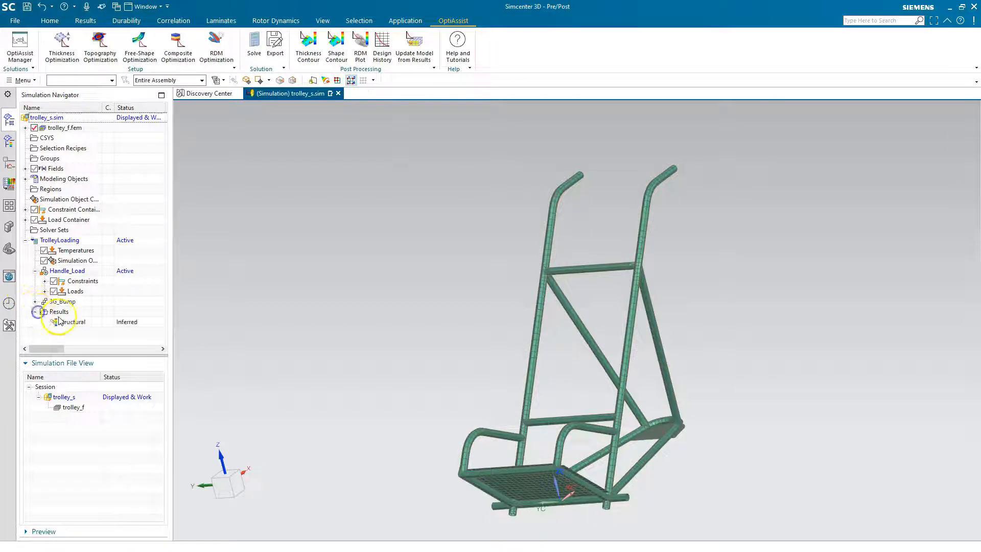
pyautogui.doubleClick(69, 325)
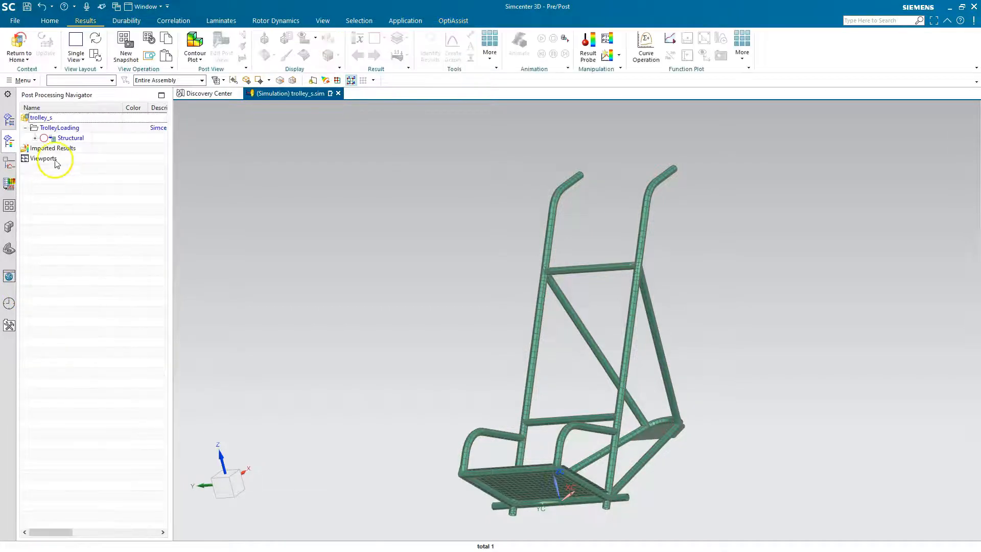
pyautogui.click(35, 138)
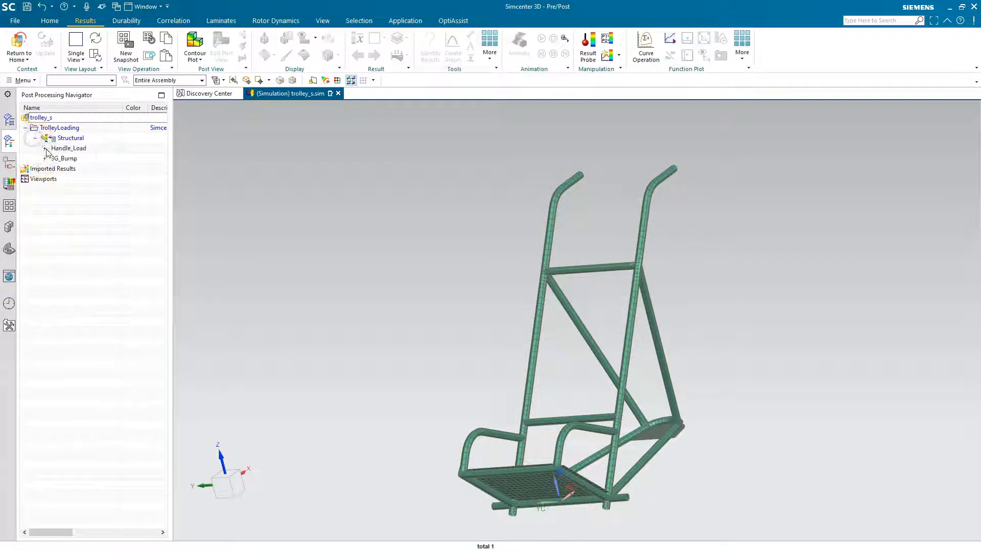
pyautogui.click(45, 148)
pyautogui.click(55, 159)
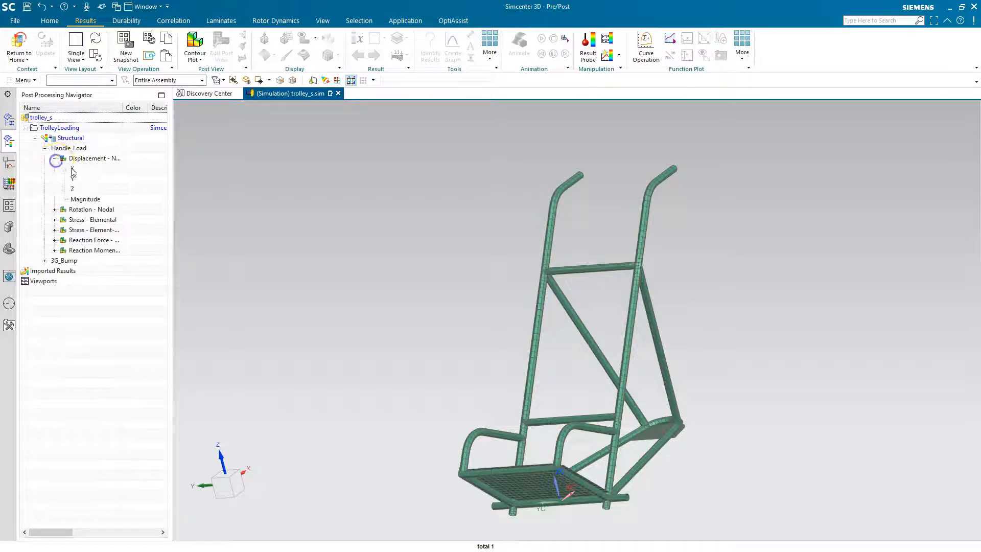
pyautogui.click(54, 159)
pyautogui.click(54, 159)
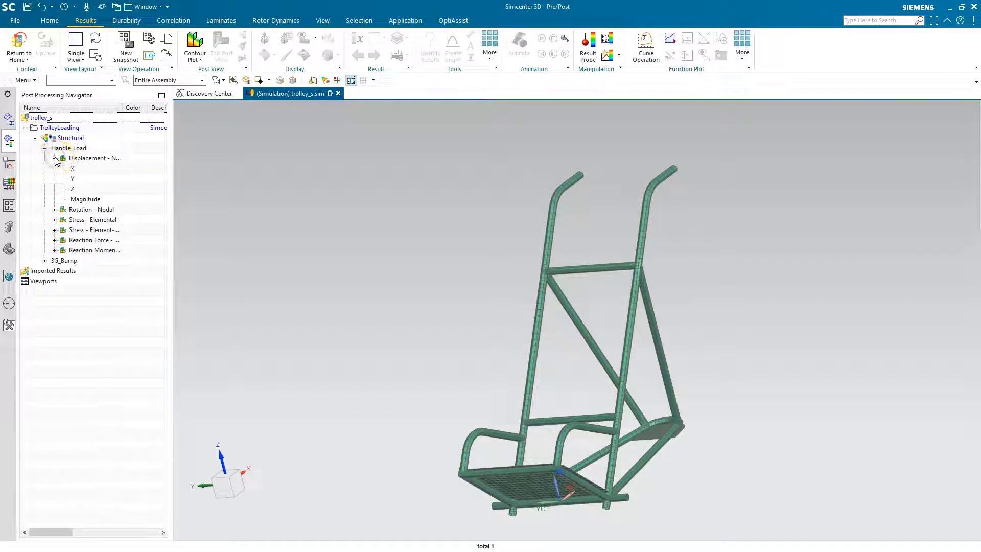
pyautogui.doubleClick(85, 197)
# - Examine the Handle_Load displacement contour at the trolley's handles and over the rest of the frame
pyautogui.scroll(3, 710, 235)
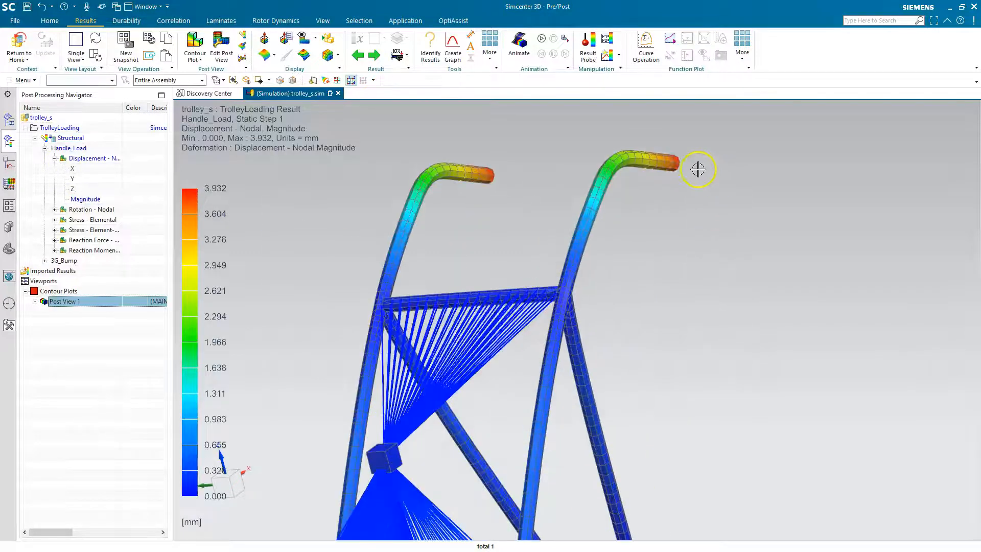
pyautogui.scroll(3, 685, 193)
pyautogui.scroll(-3, 628, 326)
pyautogui.scroll(2, 650, 241)
pyautogui.moveTo(648, 222); pyautogui.dragTo(674, 219, button='middle')
pyautogui.scroll(3, 549, 204)
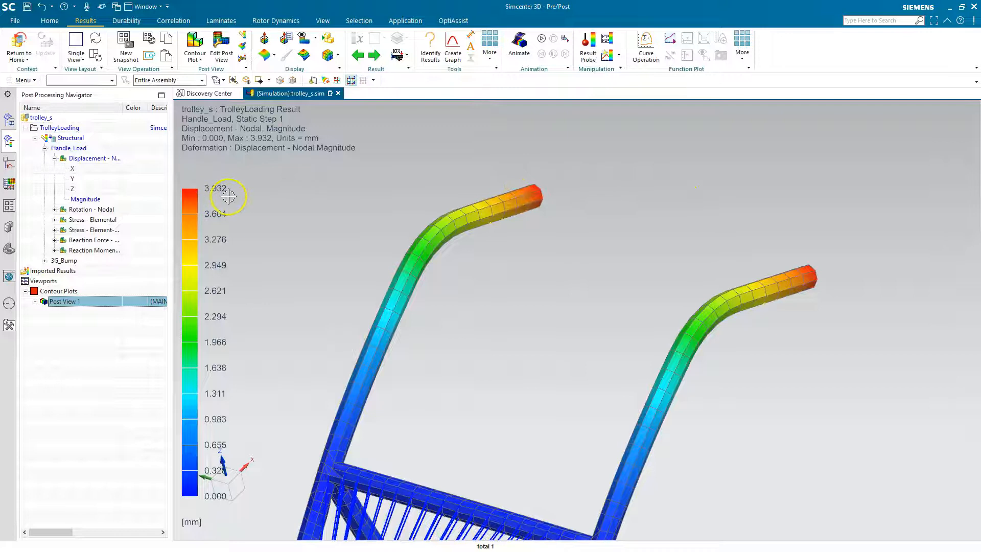
pyautogui.scroll(-5, 530, 251)
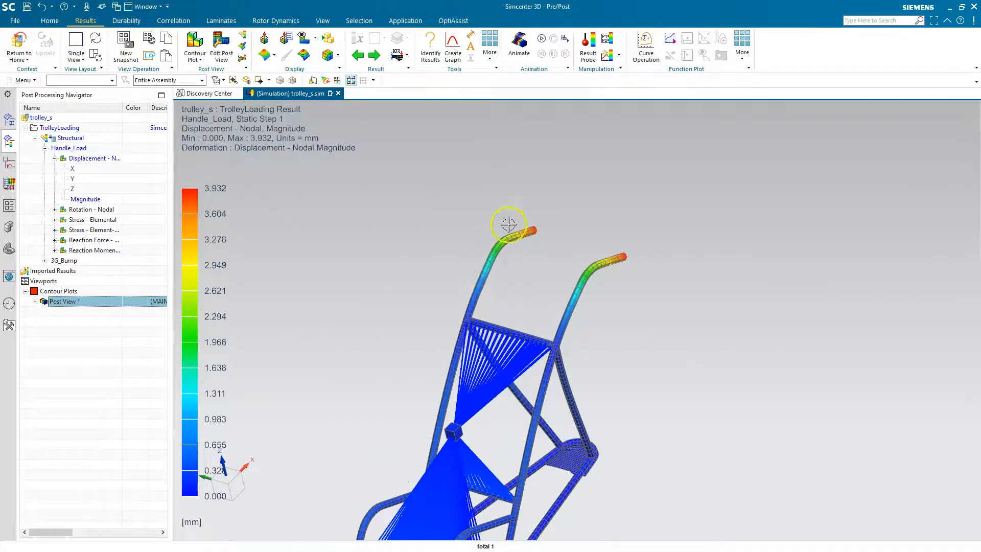
pyautogui.scroll(-4, 507, 223)
pyautogui.scroll(4, 453, 334)
pyautogui.moveTo(518, 398); pyautogui.dragTo(523, 431, button='middle')
# - Display the nodal displacement magnitude for the 3G_Bump subcase, inspect the trolley's base plate, and leave the results display
pyautogui.click(44, 260)
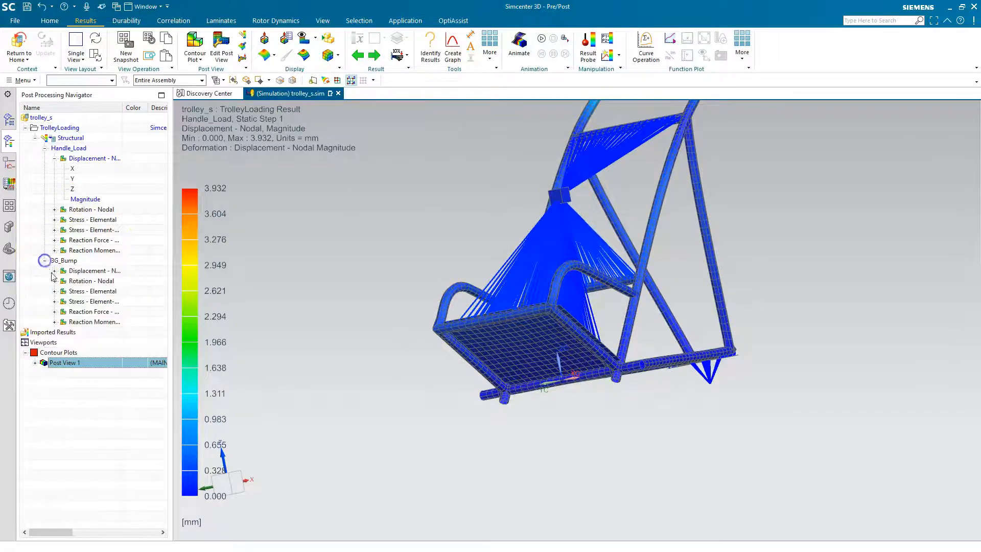
pyautogui.click(54, 270)
pyautogui.doubleClick(85, 311)
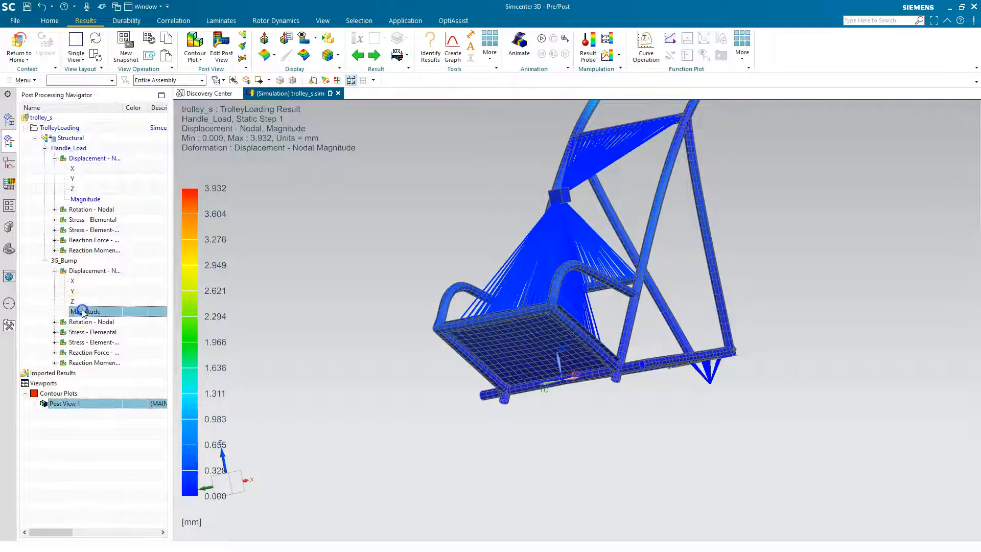
pyautogui.scroll(3, 511, 404)
pyautogui.moveTo(517, 404); pyautogui.dragTo(494, 406, button='middle')
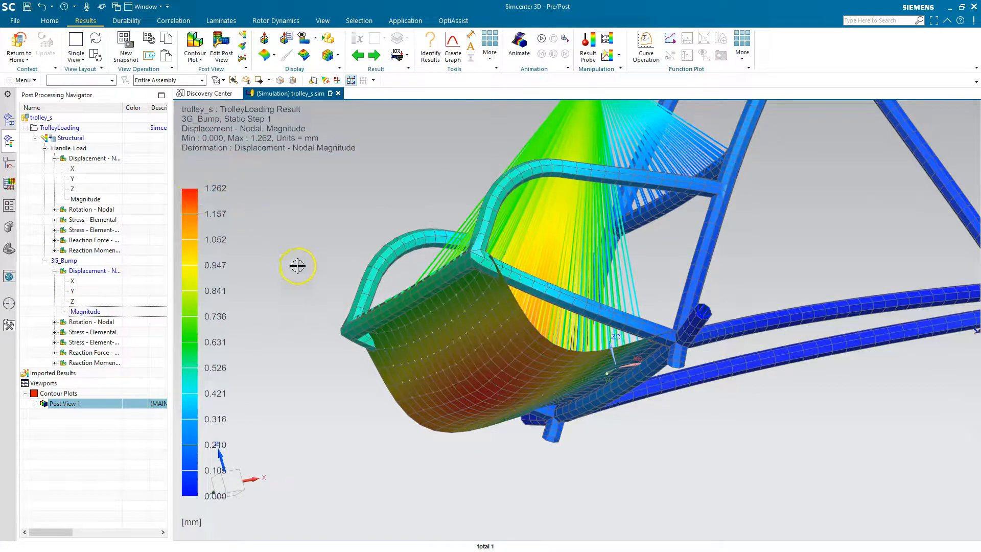
pyautogui.scroll(-6, 396, 380)
pyautogui.scroll(2, 438, 251)
pyautogui.click(20, 46)
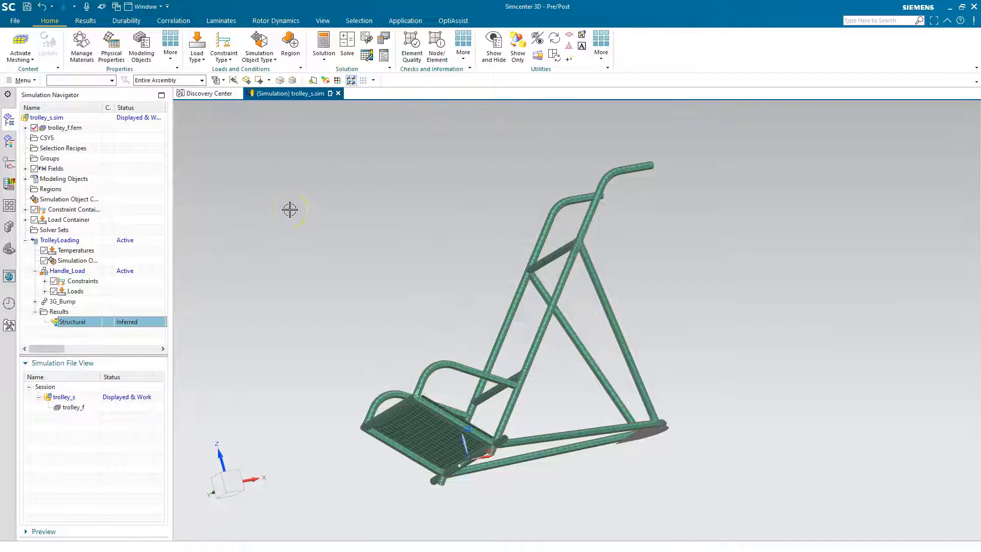
pyautogui.click(454, 22)
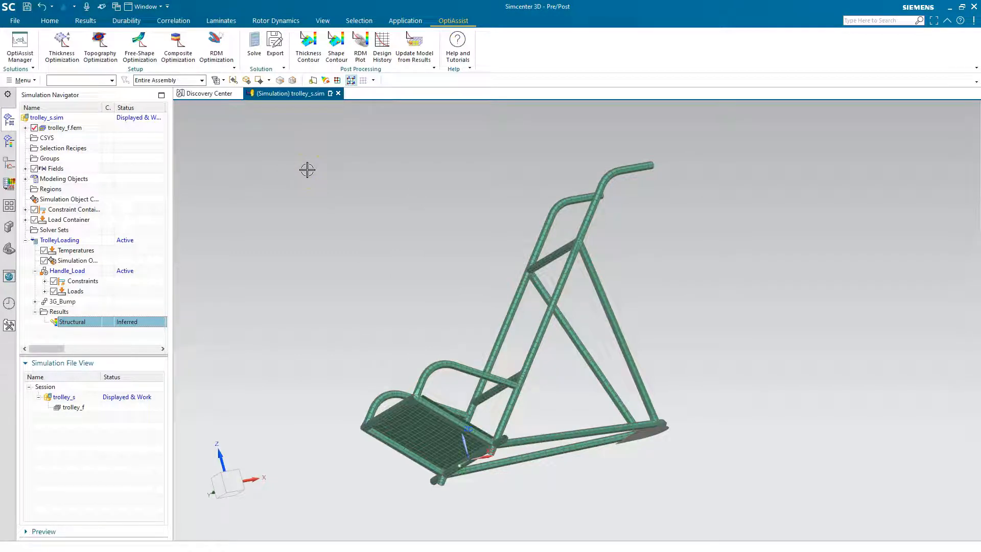
pyautogui.click(60, 44)
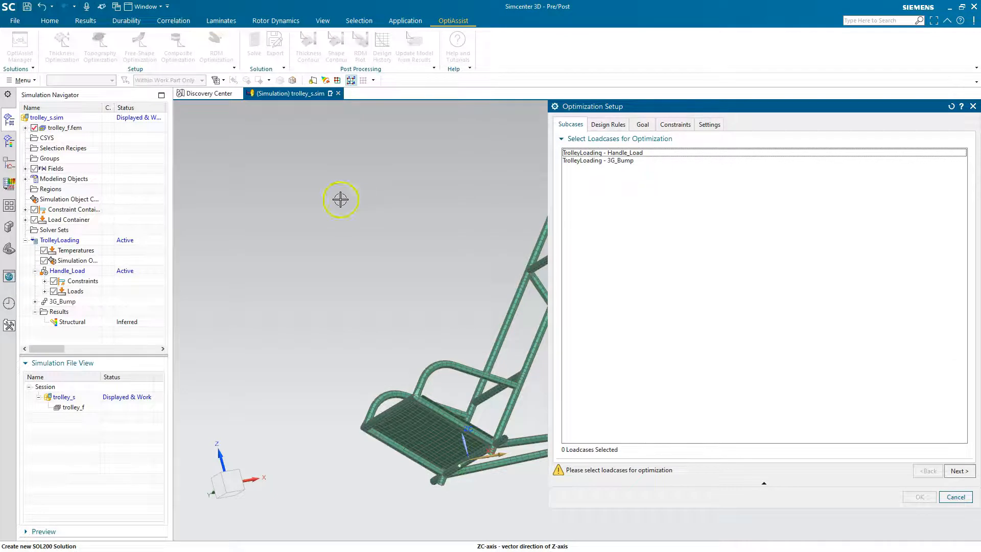
pyautogui.click(592, 153)
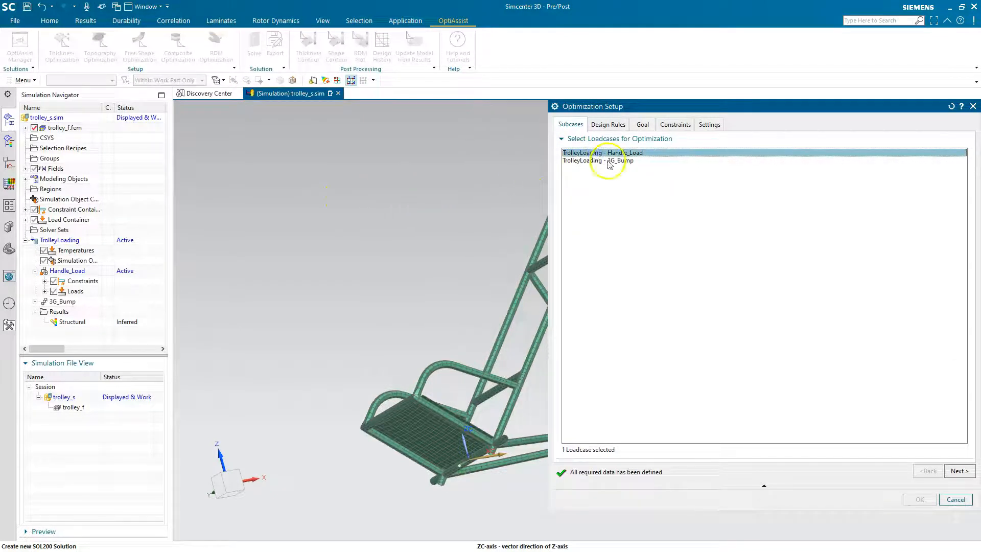
pyautogui.keyDown('ctrl'); pyautogui.click(606, 161); pyautogui.keyUp('ctrl')
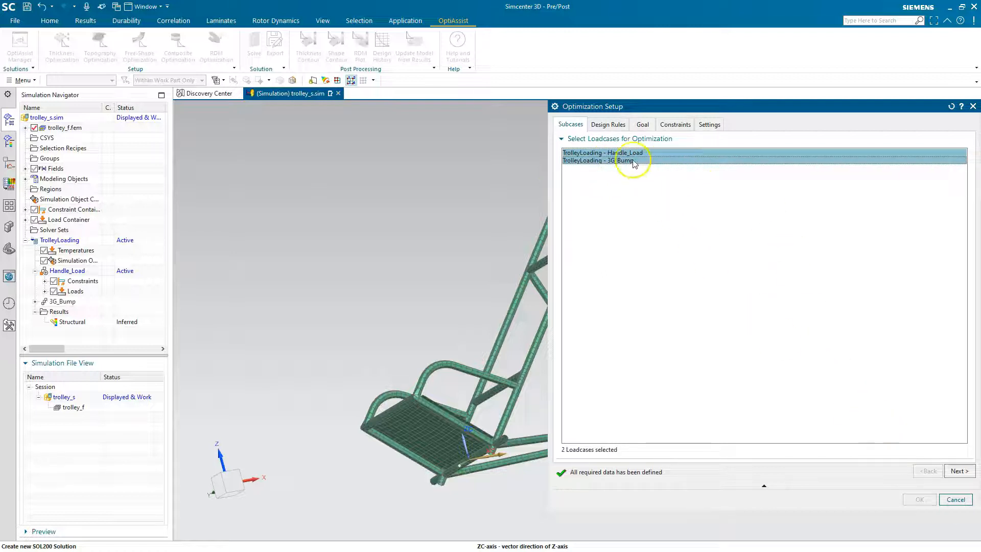
pyautogui.click(973, 106)
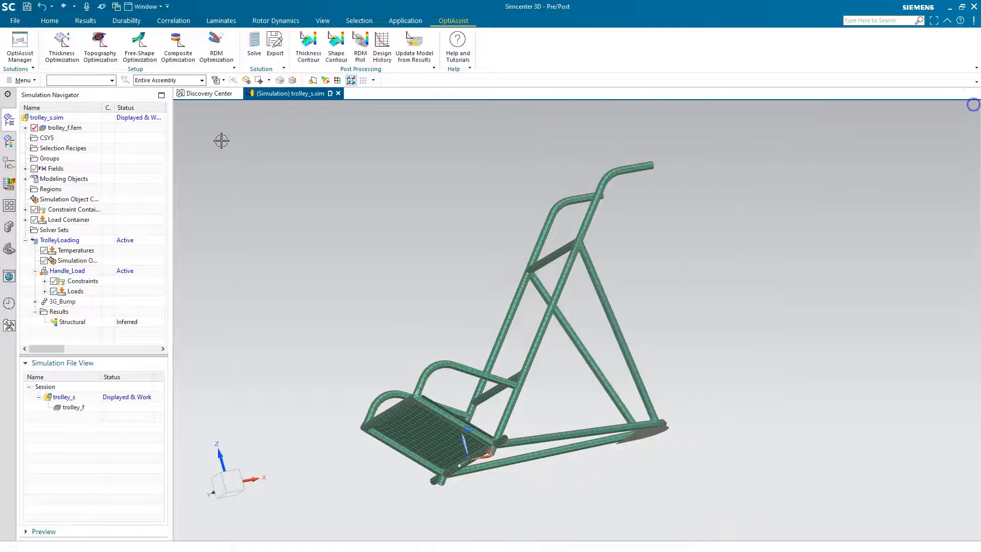
# - Start a thickness optimization setup using both the TrolleyLoading Handle_Load and 3G_Bump loadcases
pyautogui.click(78, 67)
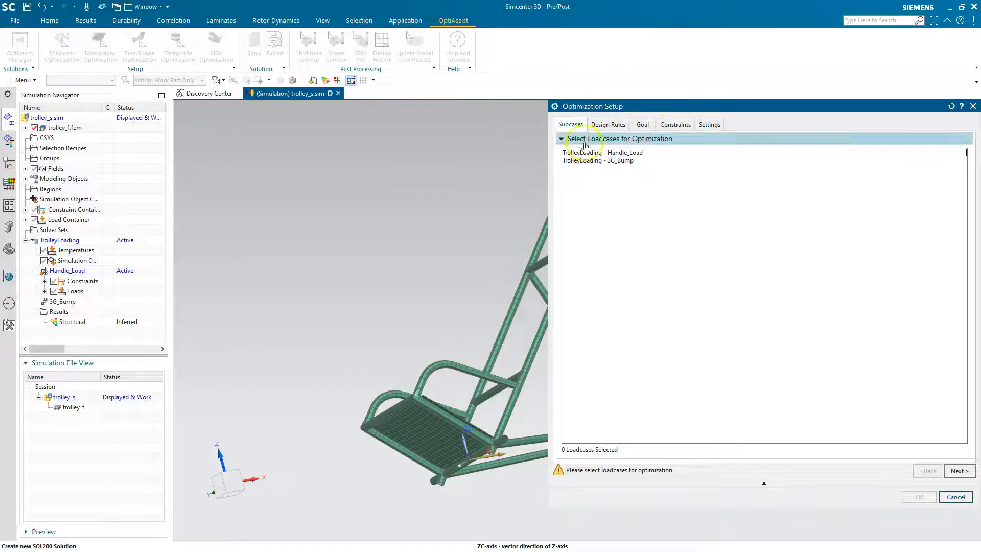
pyautogui.click(607, 152)
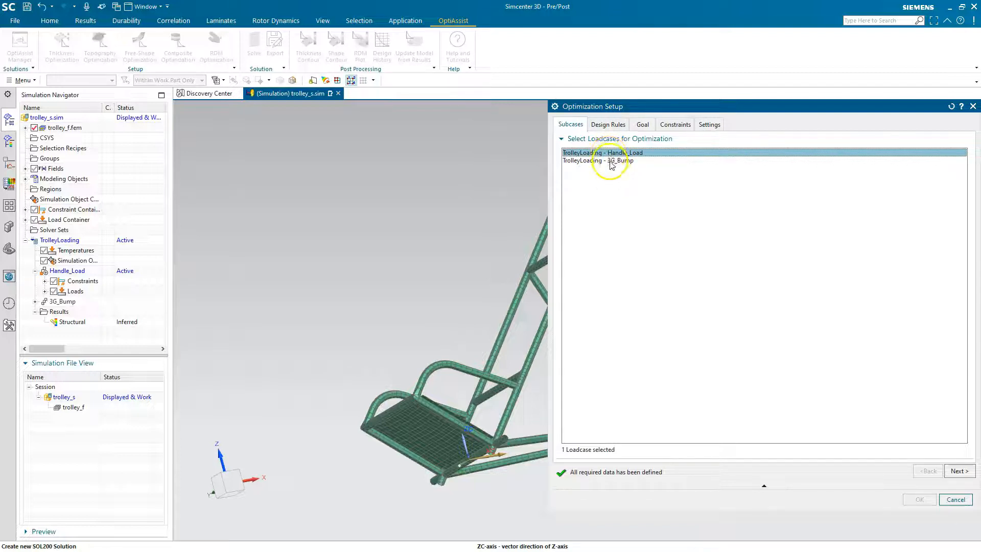
pyautogui.keyDown('ctrl'); pyautogui.click(610, 161); pyautogui.keyUp('ctrl')
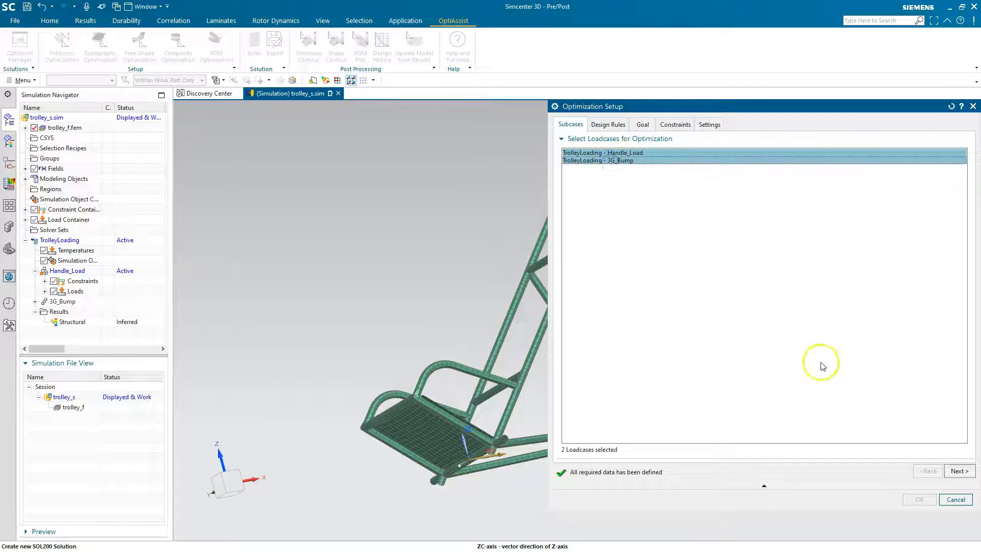
pyautogui.click(955, 471)
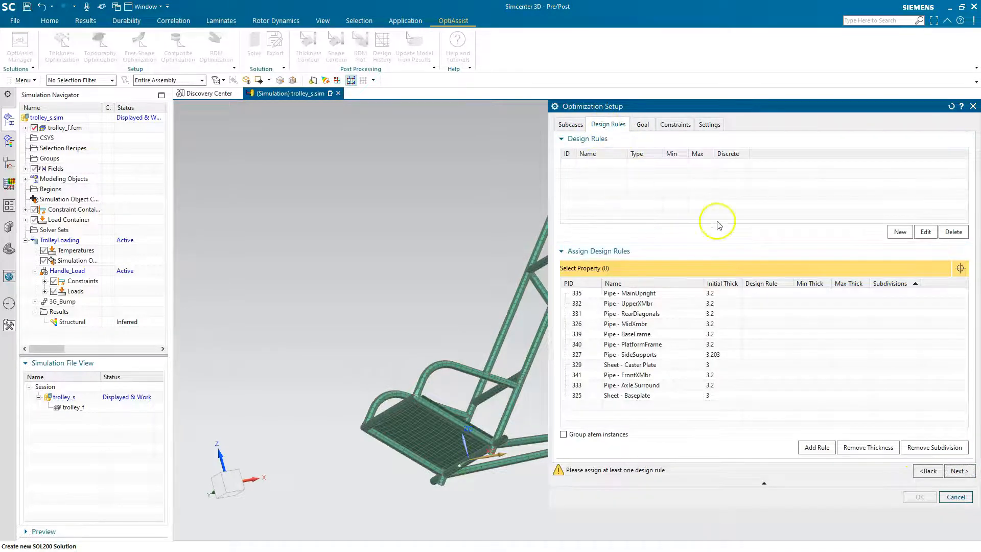
# - Create a thickness design rule named Pipes with a minimum thickness of 1.6 and a maximum of 4.0
pyautogui.click(899, 231)
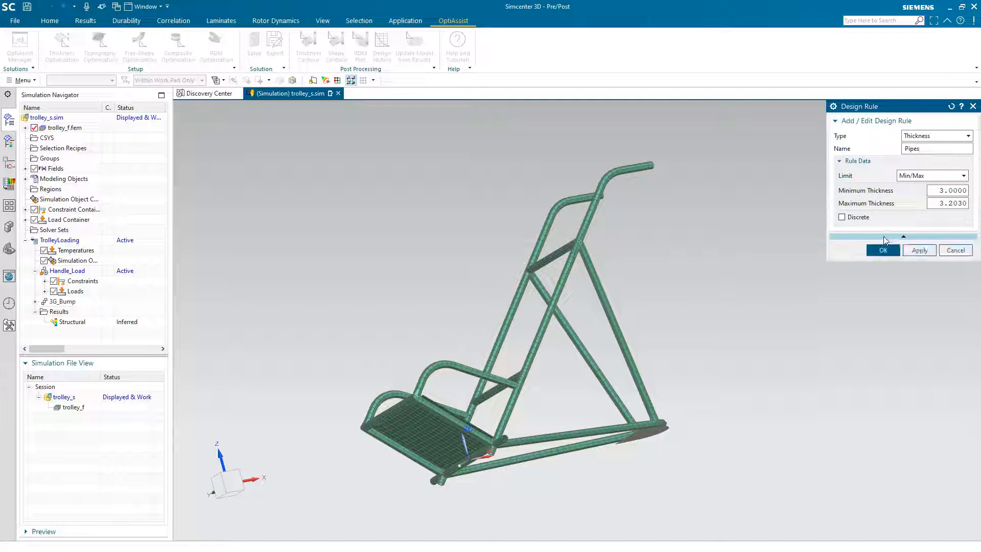
pyautogui.doubleClick(943, 190)
pyautogui.write('1.6')
pyautogui.doubleClick(951, 202)
pyautogui.write('4.0')
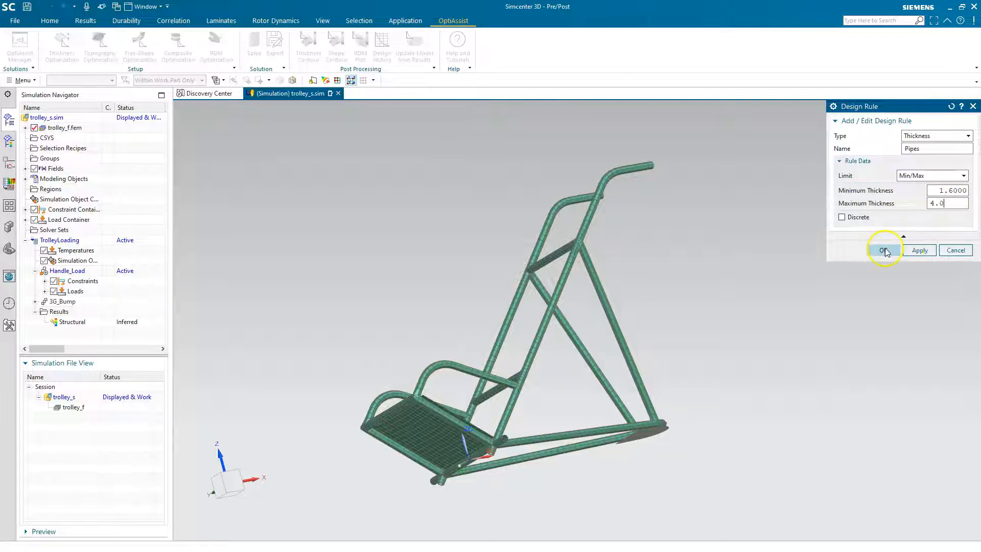
pyautogui.click(882, 250)
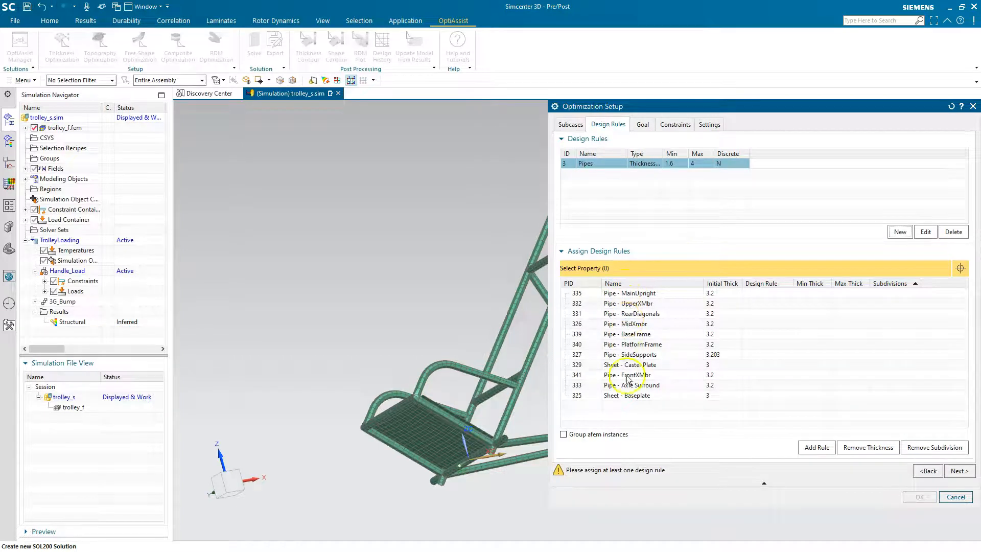
# - Sort the properties by name and assign the Pipes design rule to all pipe properties, from Axle Surround to UpperXMbr
pyautogui.click(616, 285)
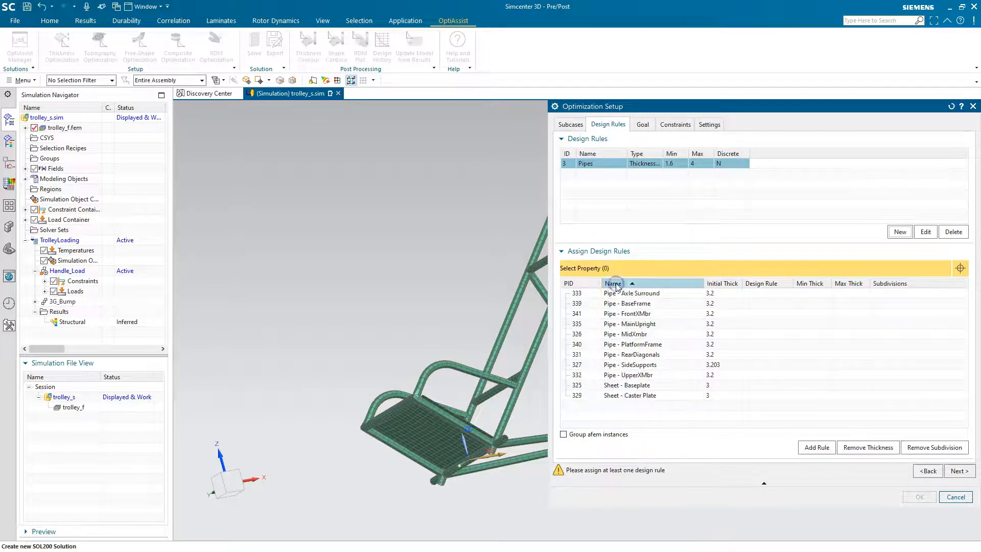
pyautogui.click(632, 295)
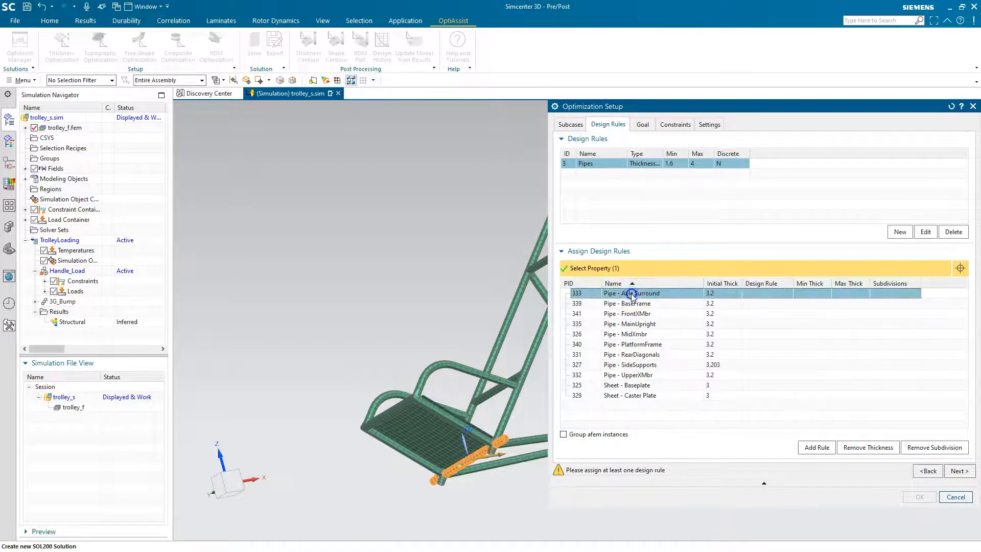
pyautogui.keyDown('shift'); pyautogui.click(636, 377); pyautogui.keyUp('shift')
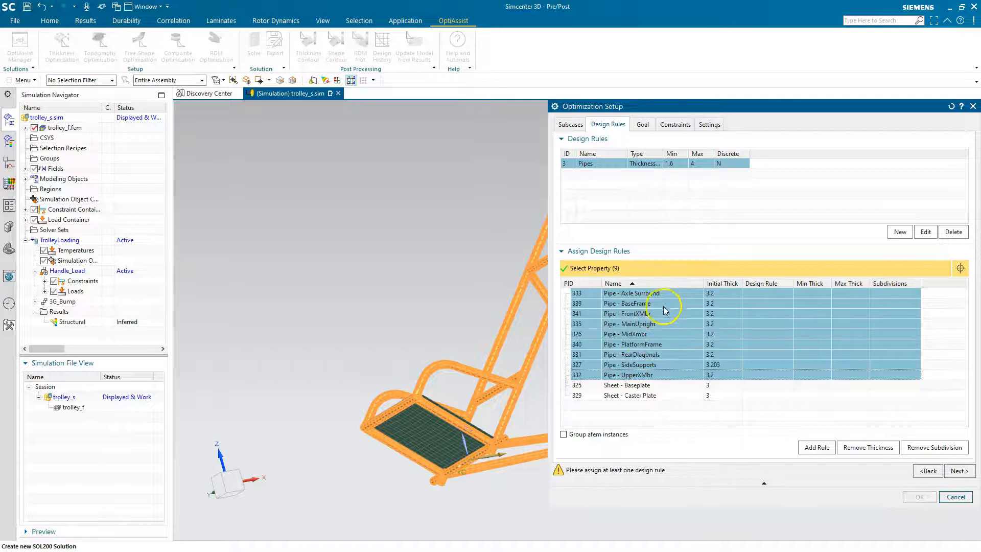
pyautogui.click(822, 447)
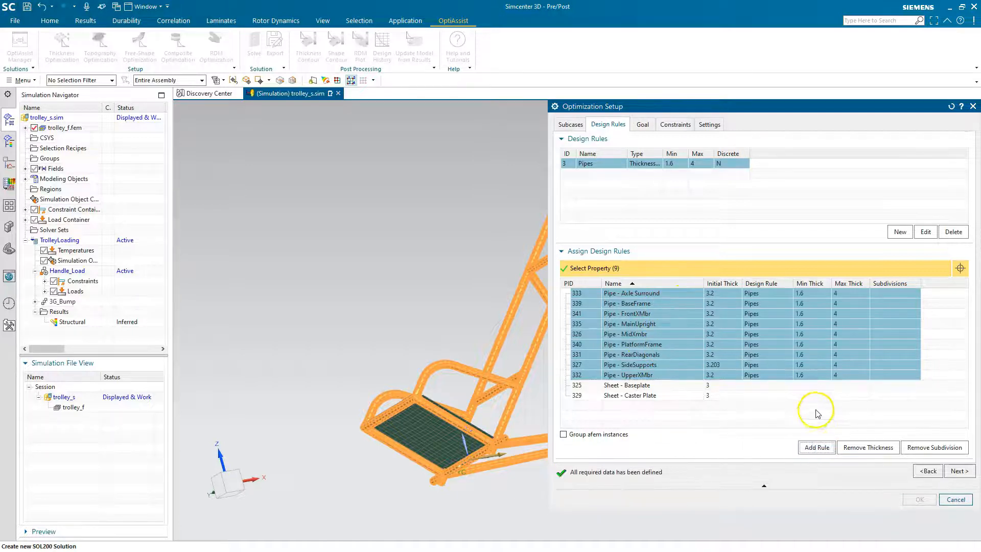
# - Create a thickness design rule named Sheets with a minimum thickness of 1.2 and a maximum of 5.0
pyautogui.click(890, 235)
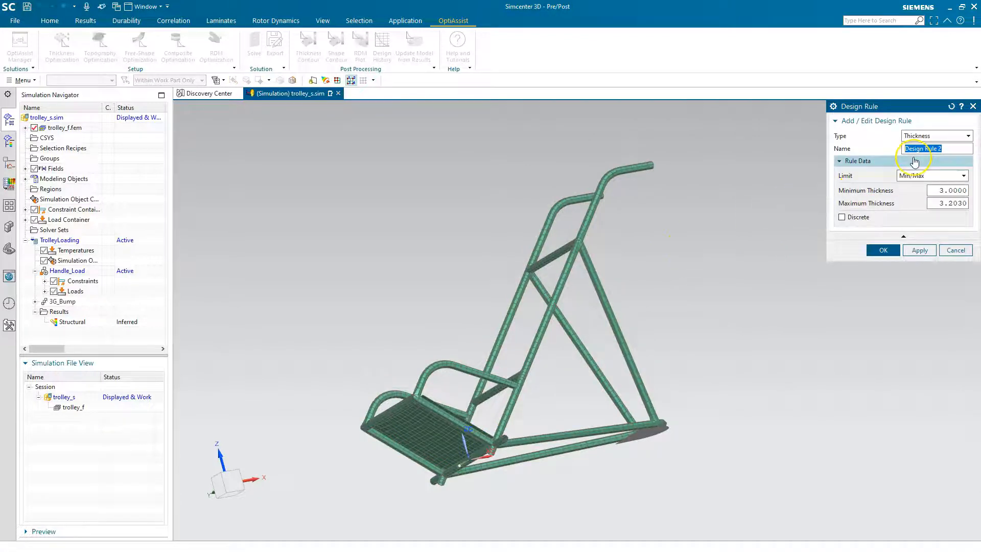
pyautogui.write('Sheets')
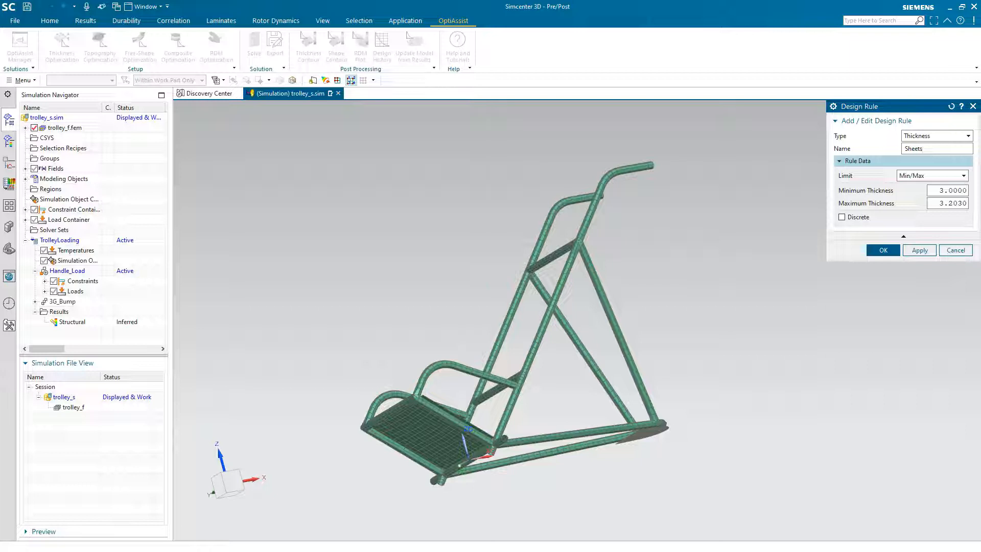
pyautogui.click(949, 191)
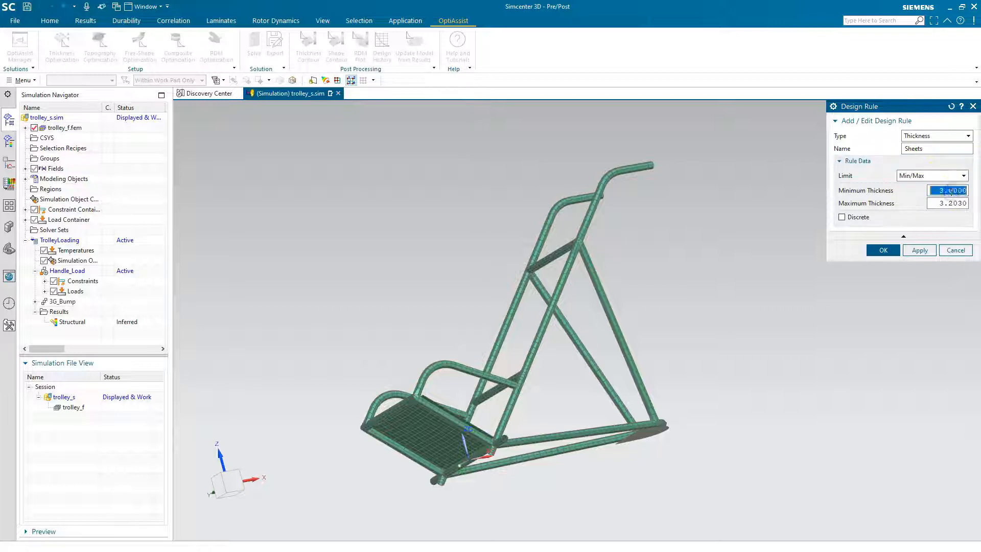
pyautogui.write('1.2')
pyautogui.press('Tab')
pyautogui.write('5.0')
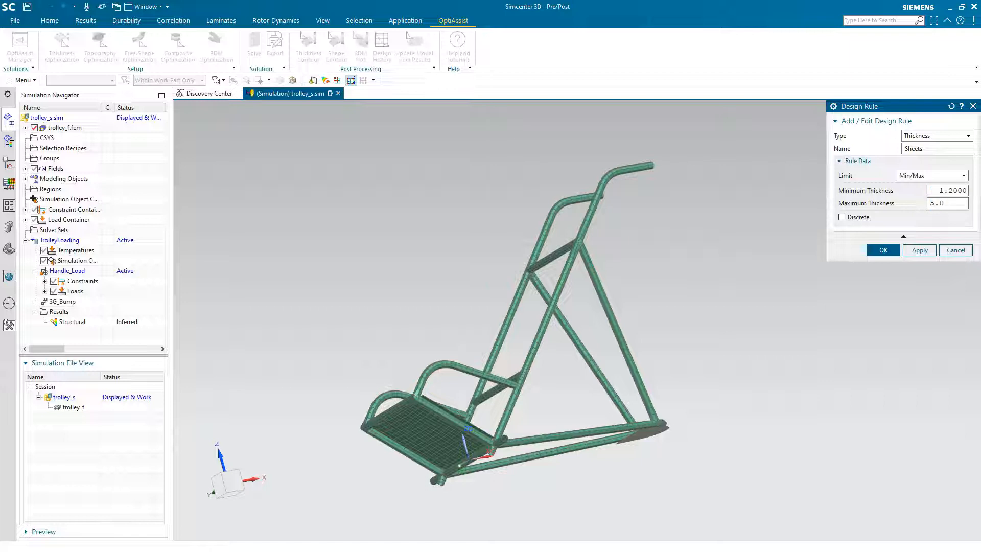
pyautogui.click(883, 250)
# - Assign the Sheets design rule to the Baseplate and Caster Plate sheet properties
pyautogui.click(619, 386)
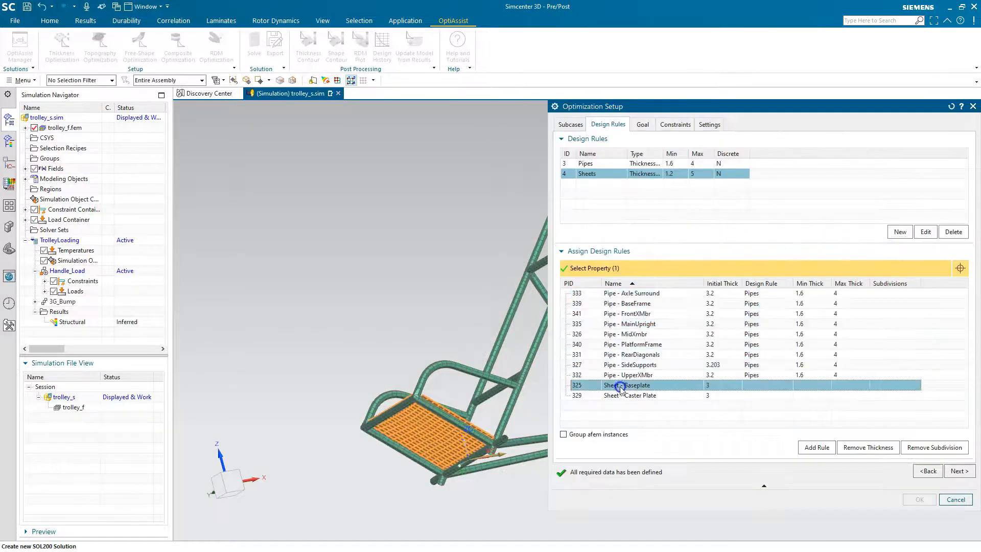
pyautogui.keyDown('shift'); pyautogui.click(620, 395); pyautogui.keyUp('shift')
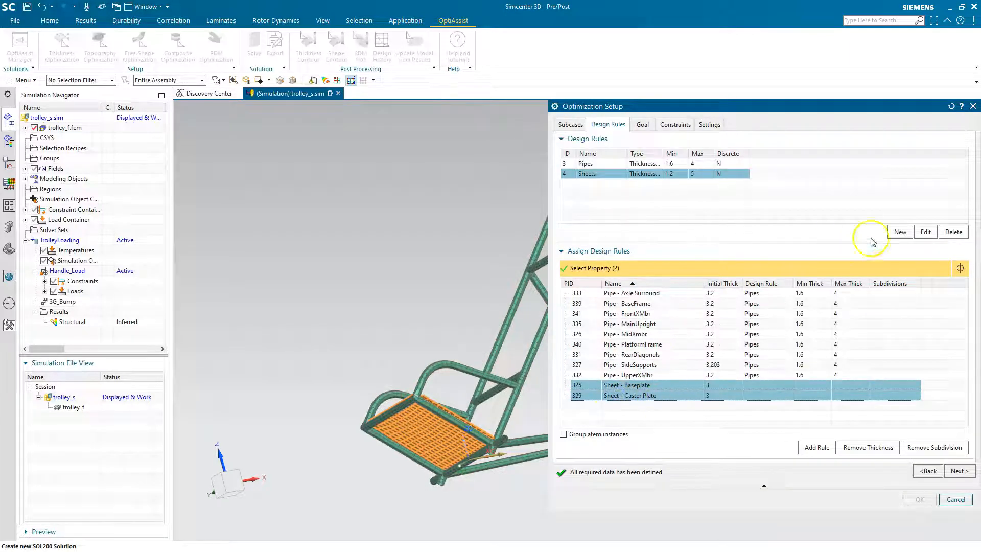
pyautogui.click(816, 447)
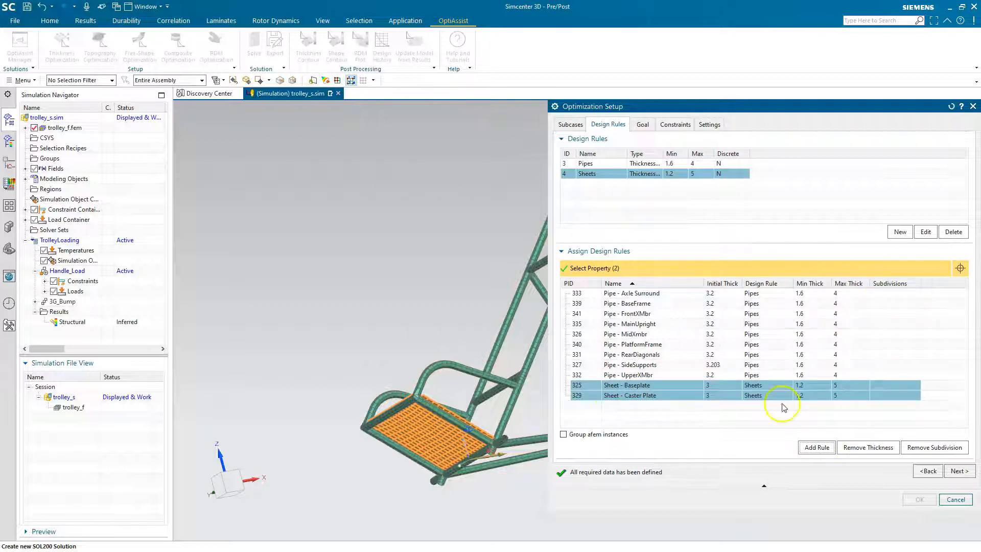
# - Set the optimization goal to Maximise Stiffness, scoped to Designed Properties, with the current mass as the fixed mass
pyautogui.click(958, 471)
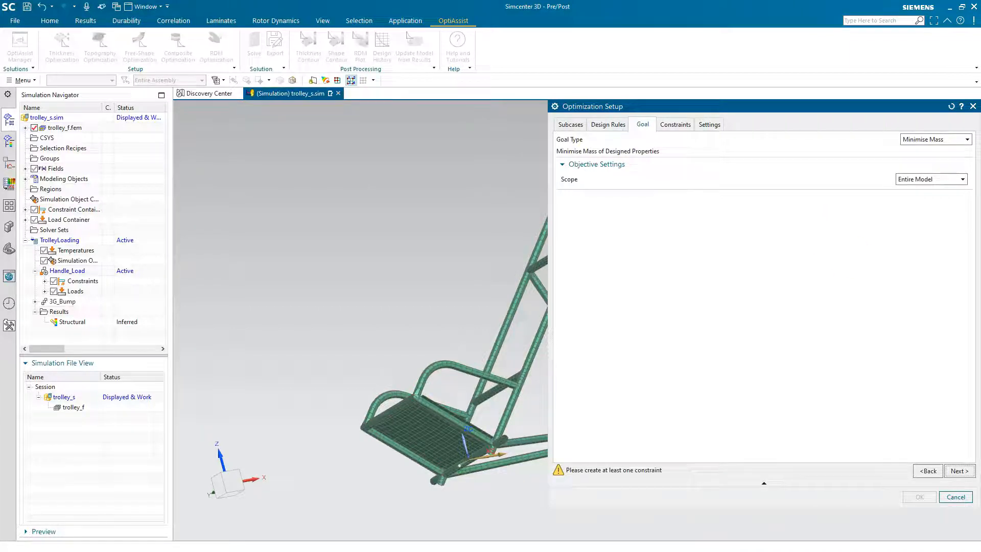
pyautogui.click(927, 470)
pyautogui.click(951, 471)
pyautogui.click(914, 141)
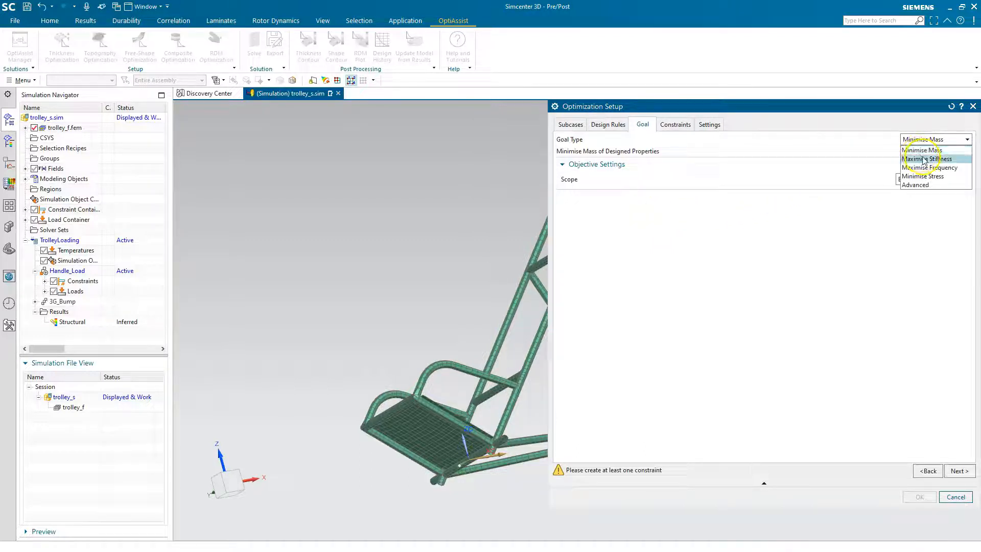
pyautogui.click(924, 160)
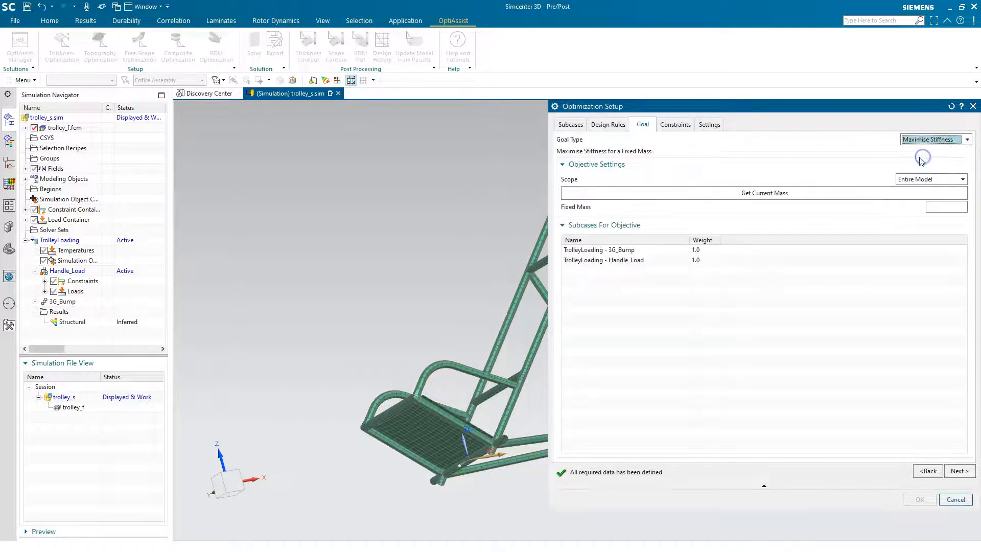
pyautogui.click(905, 180)
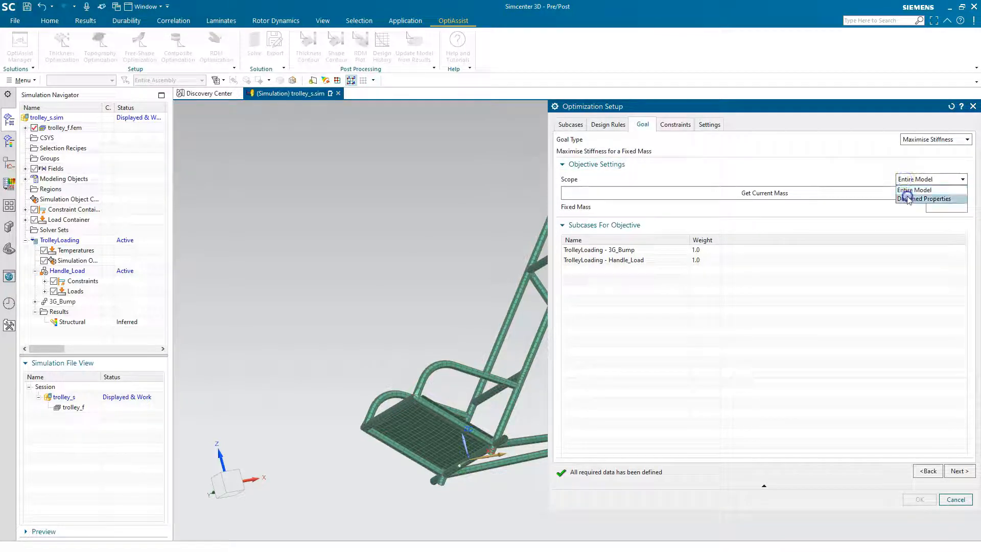
pyautogui.click(908, 199)
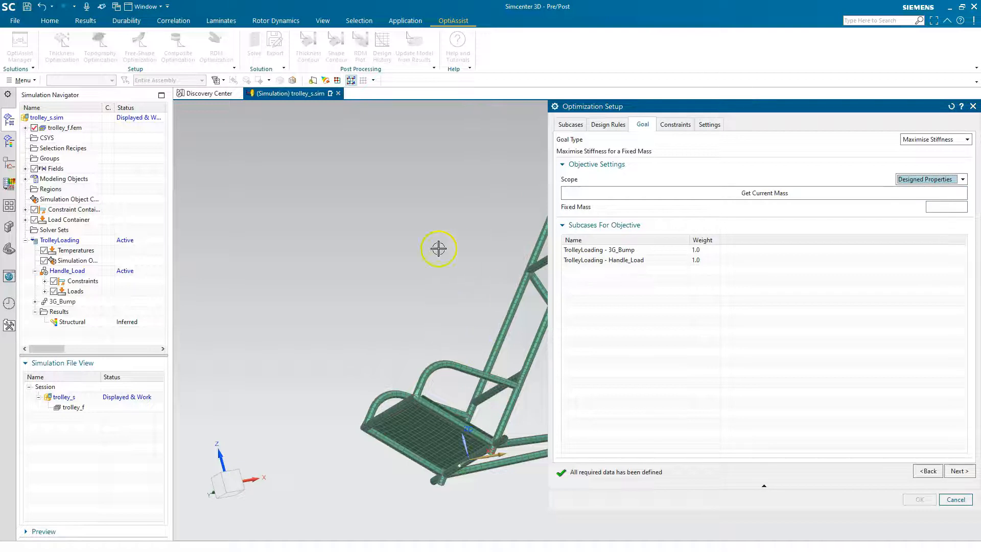
pyautogui.click(727, 197)
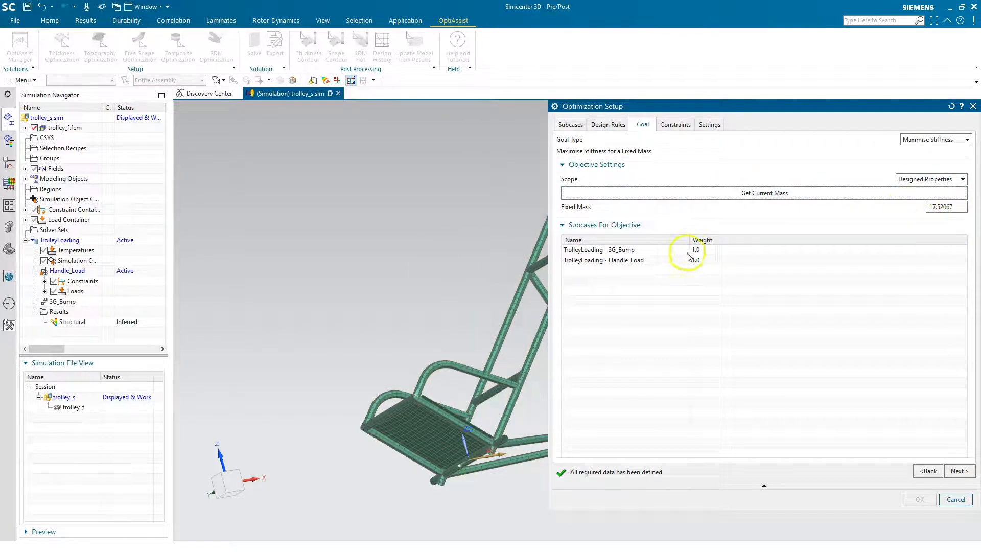
# - Select the 3G_Bump and Handle_Load subcases for the objective and create the optimization solution without added constraints, keeping the default settings
pyautogui.click(655, 250)
pyautogui.keyDown('shift'); pyautogui.click(655, 260); pyautogui.keyUp('shift')
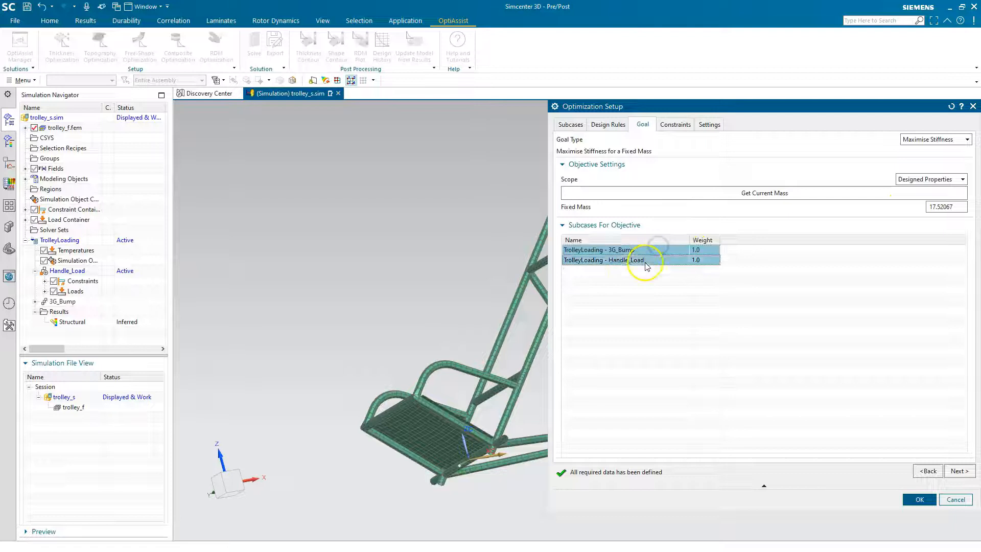
pyautogui.click(960, 471)
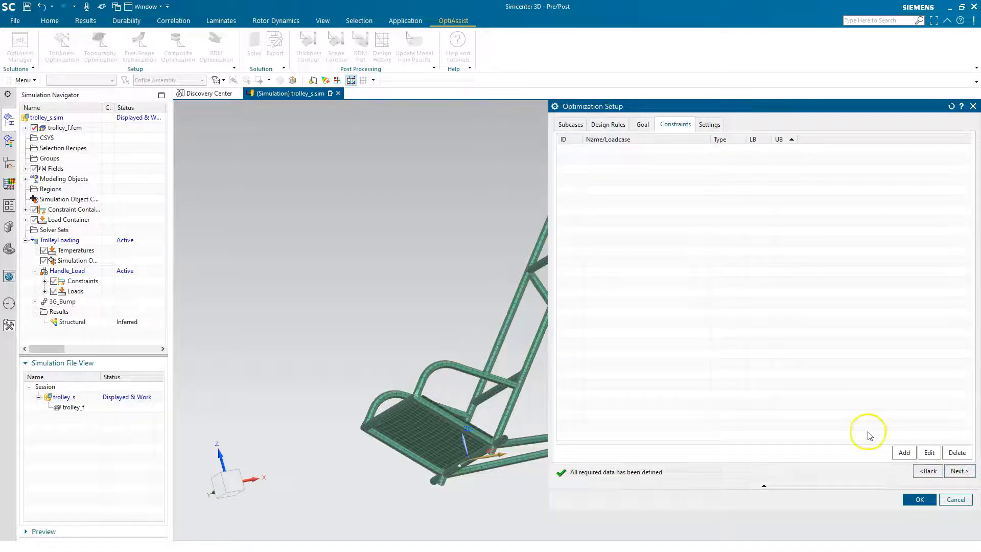
pyautogui.click(955, 471)
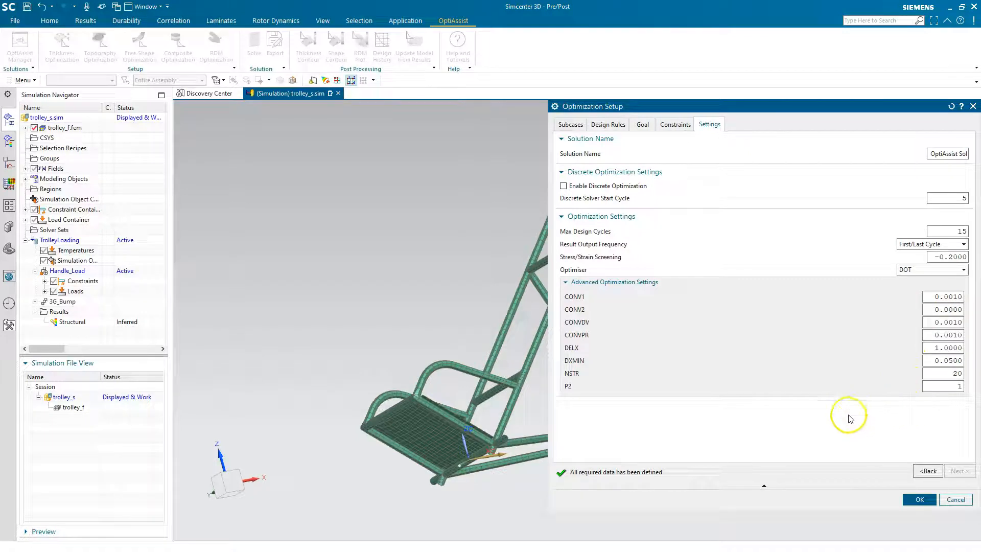
pyautogui.click(913, 501)
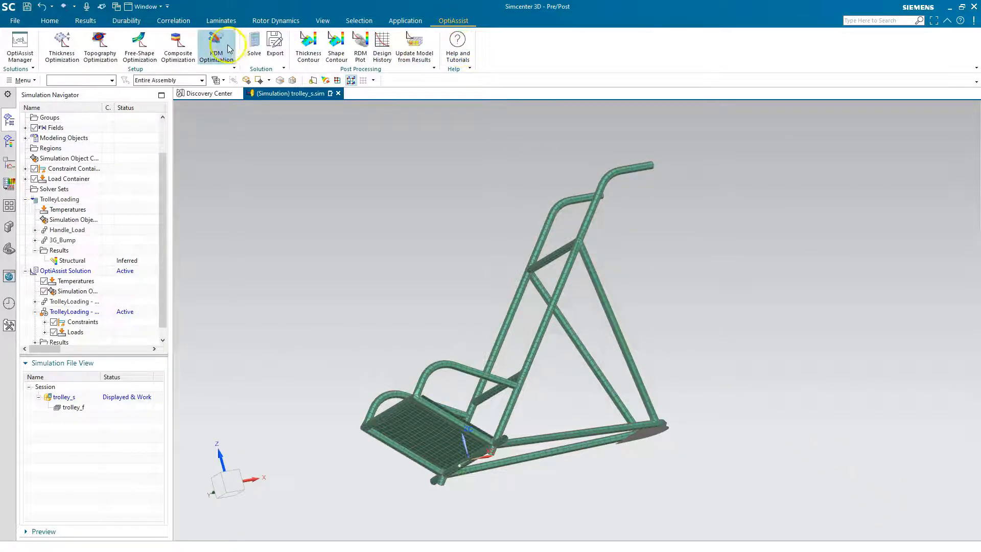
# - Solve the OptiAssist Solution, decline the message review, and close the information listing
pyautogui.click(253, 45)
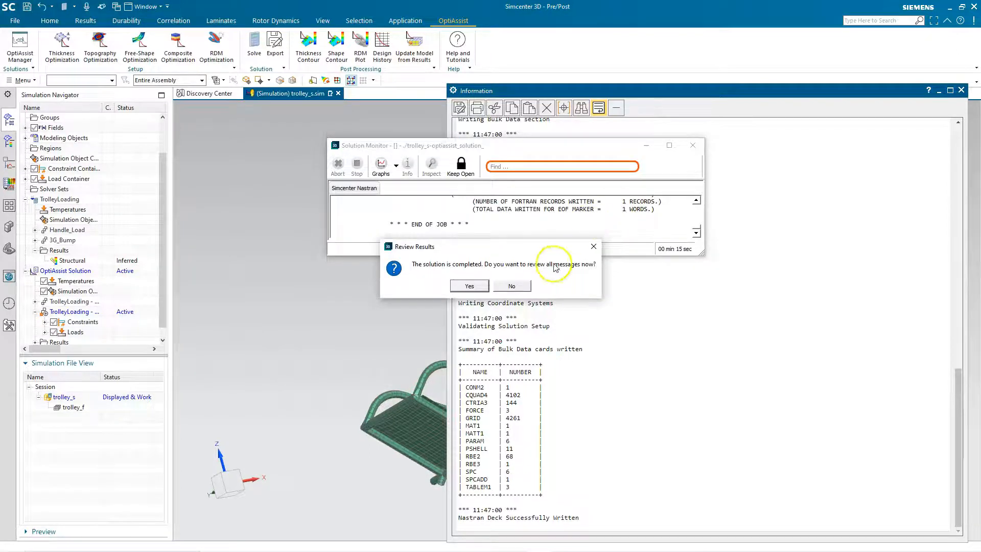
pyautogui.click(511, 285)
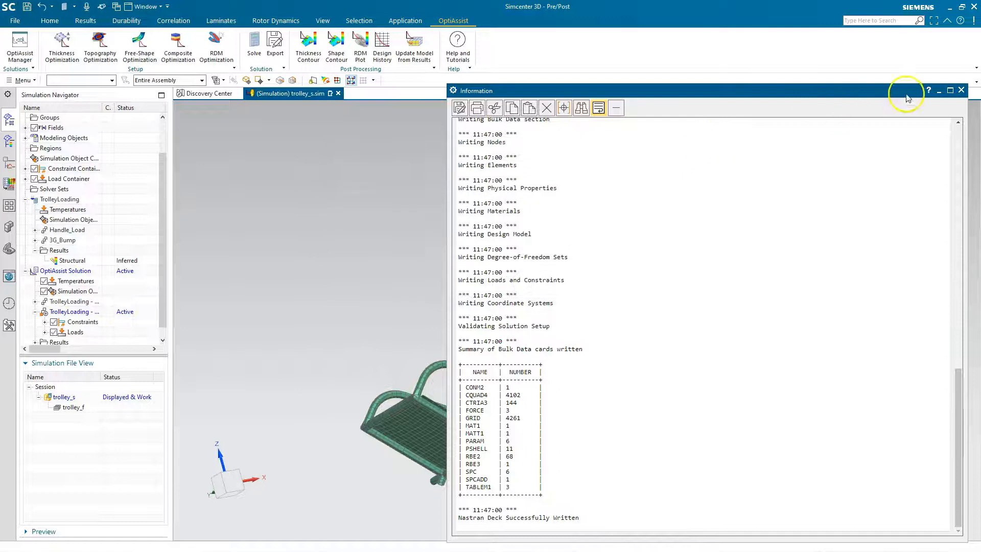
pyautogui.click(960, 91)
# - Plot the design history of the Objective and of the Constraint Violation over the design cycles
pyautogui.moveTo(491, 206); pyautogui.dragTo(499, 239, button='middle')
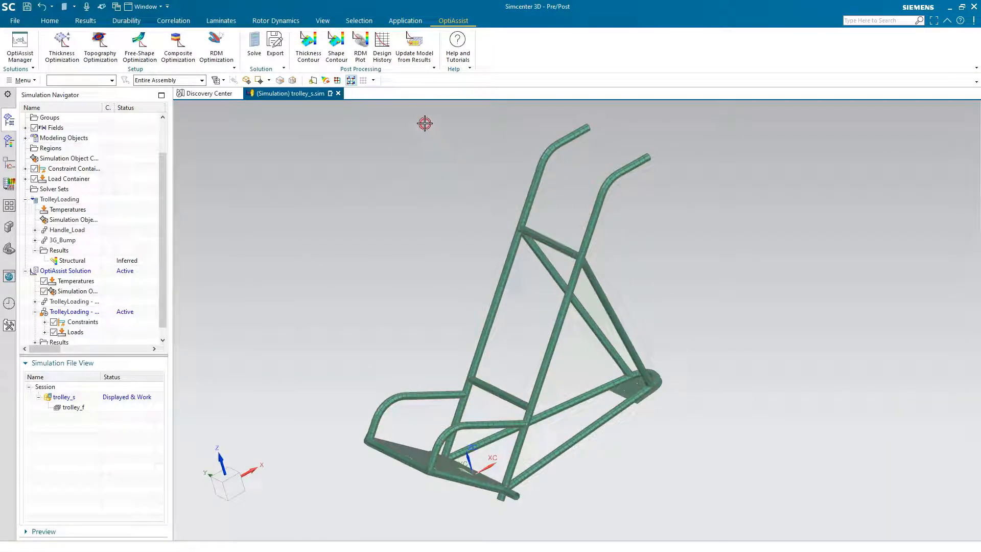
pyautogui.click(387, 58)
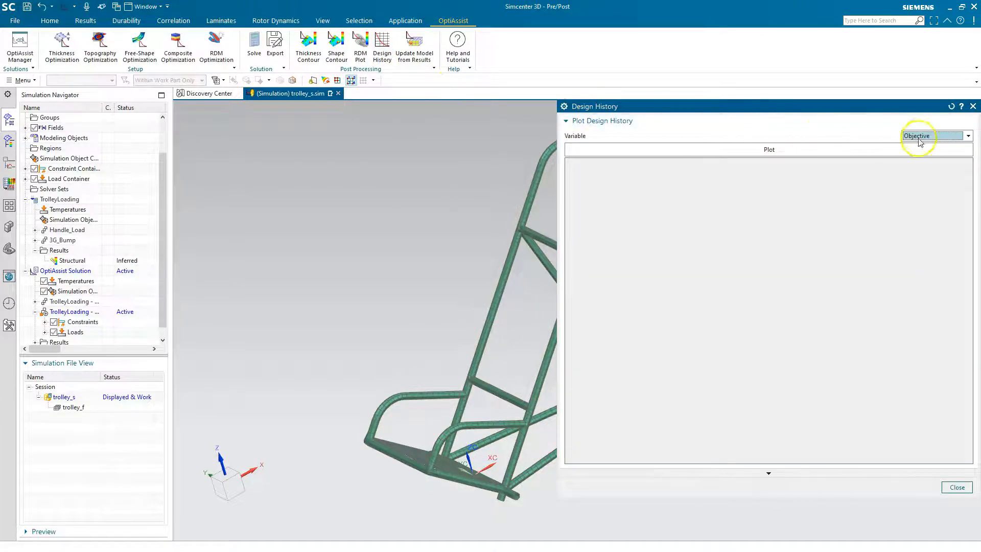
pyautogui.click(771, 148)
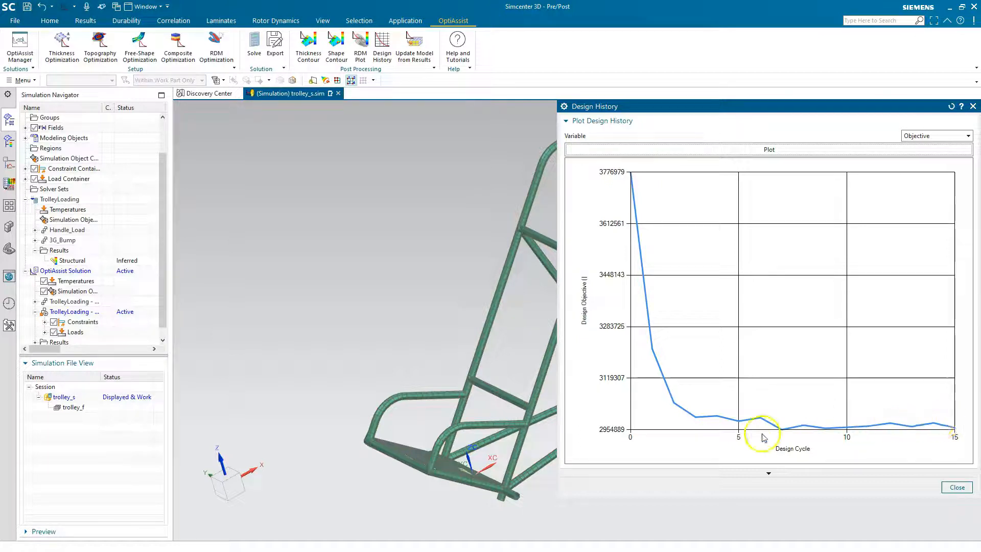
pyautogui.click(907, 135)
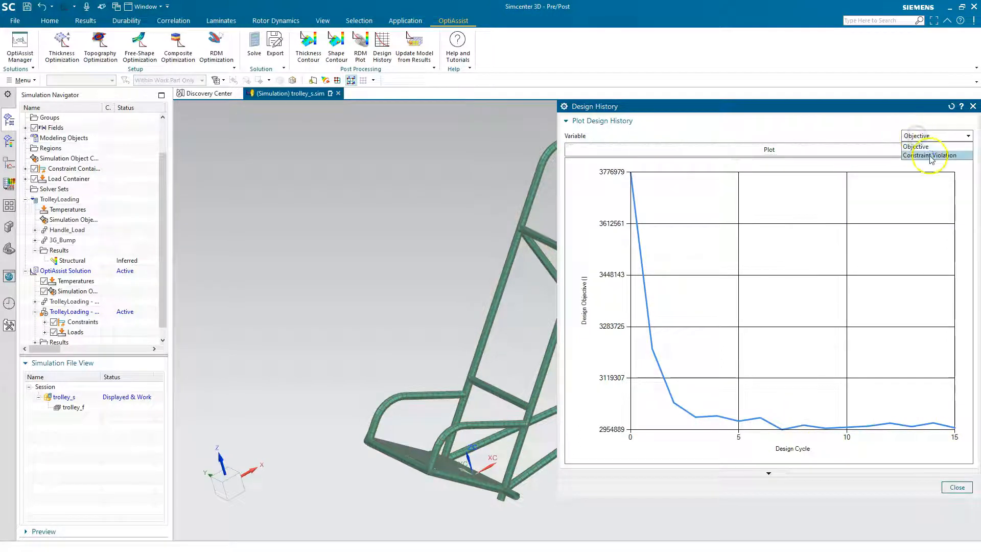
pyautogui.click(929, 156)
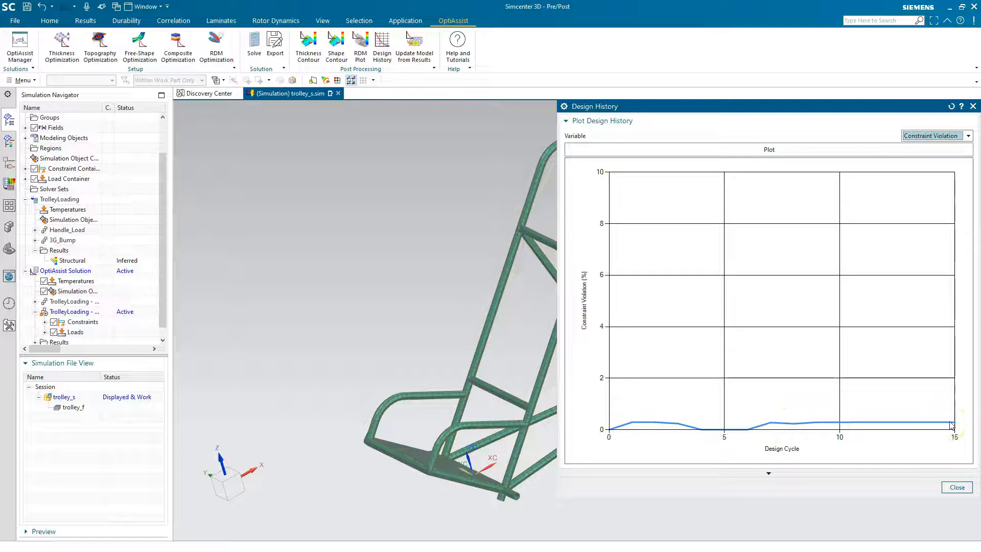
# - Close the design history, plot the optimised thickness contour of the OptiAssist Solution for Cycle 15, and inspect it around the trolley before closing the plot
pyautogui.click(956, 487)
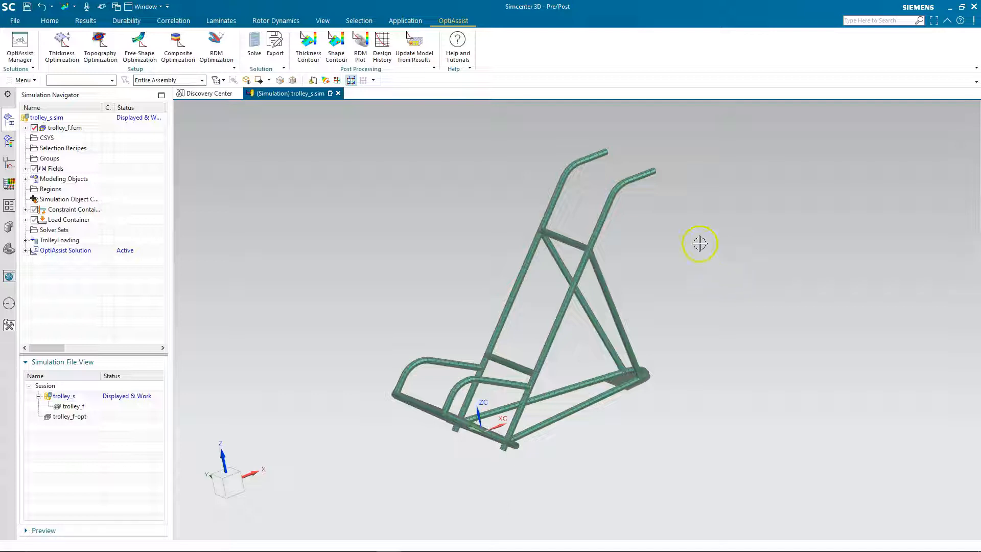
pyautogui.click(309, 50)
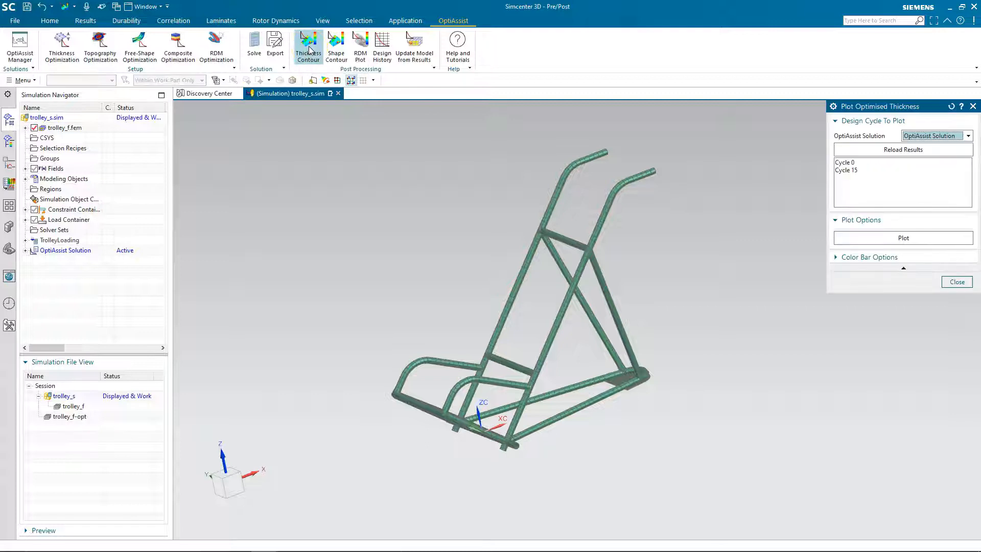
pyautogui.click(845, 170)
pyautogui.click(902, 238)
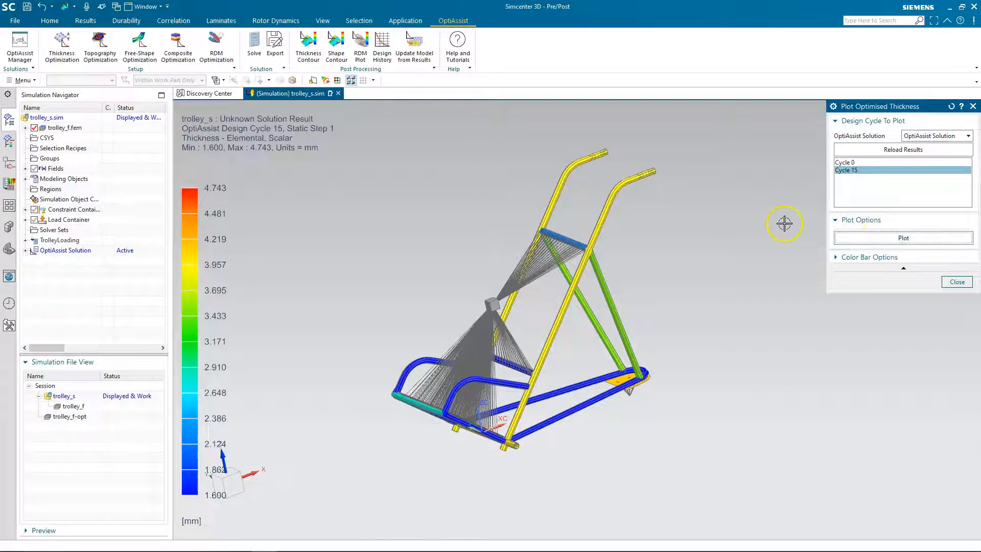
pyautogui.moveTo(740, 227); pyautogui.dragTo(743, 227, button='middle')
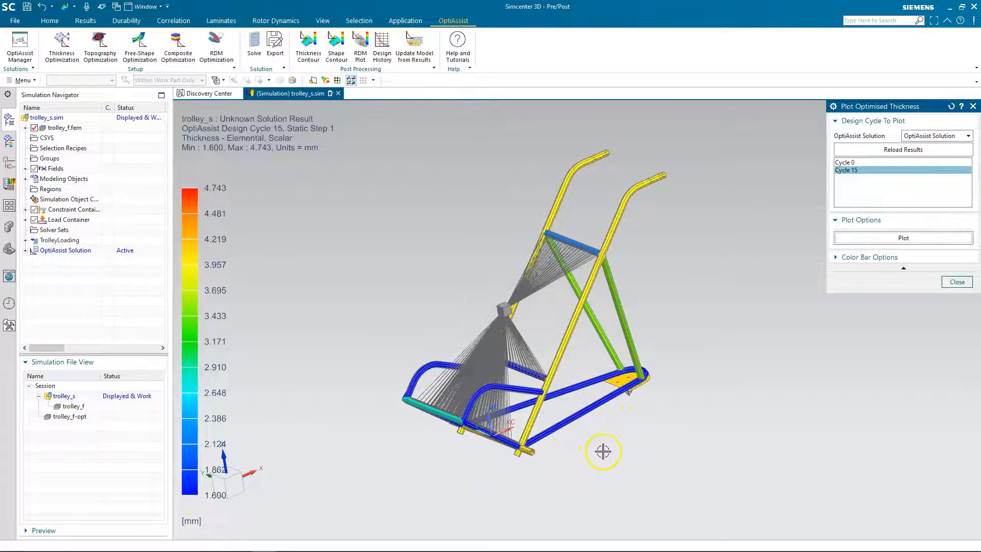
pyautogui.moveTo(385, 225); pyautogui.dragTo(416, 344, button='middle')
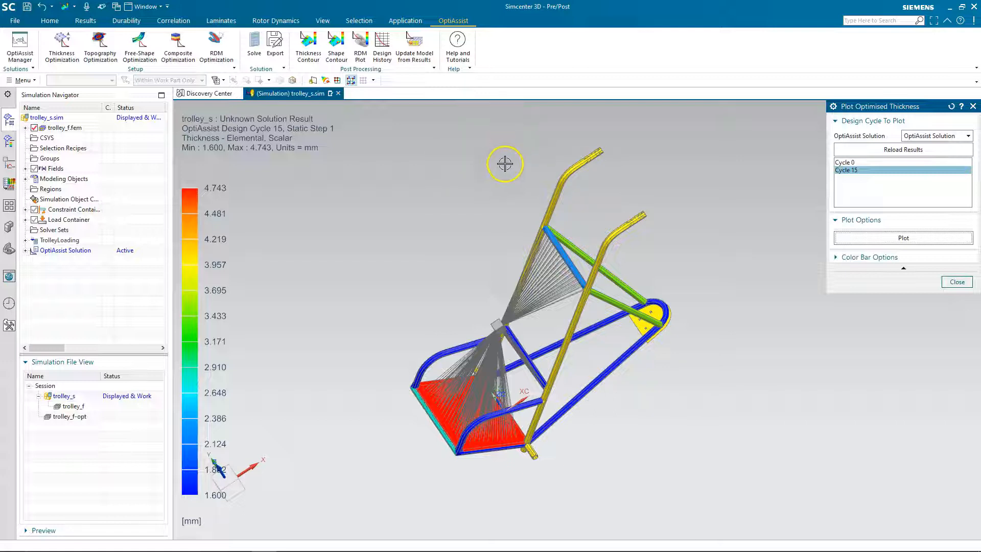
pyautogui.click(969, 288)
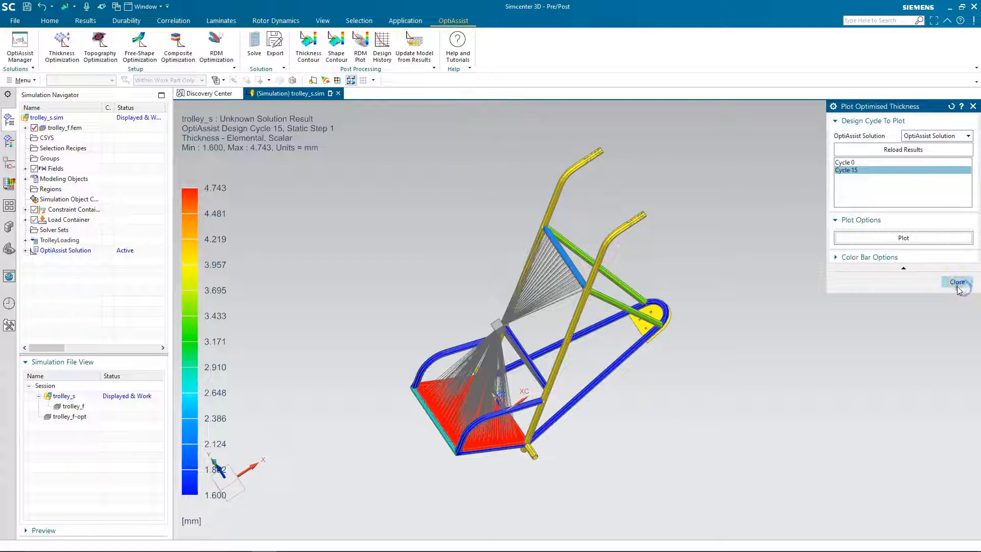
# - Plot the OptiAssist Solution's Handle_Load nodal displacement magnitude for Design Cycle 15, examine the handles, and leave the results view
pyautogui.click(35, 332)
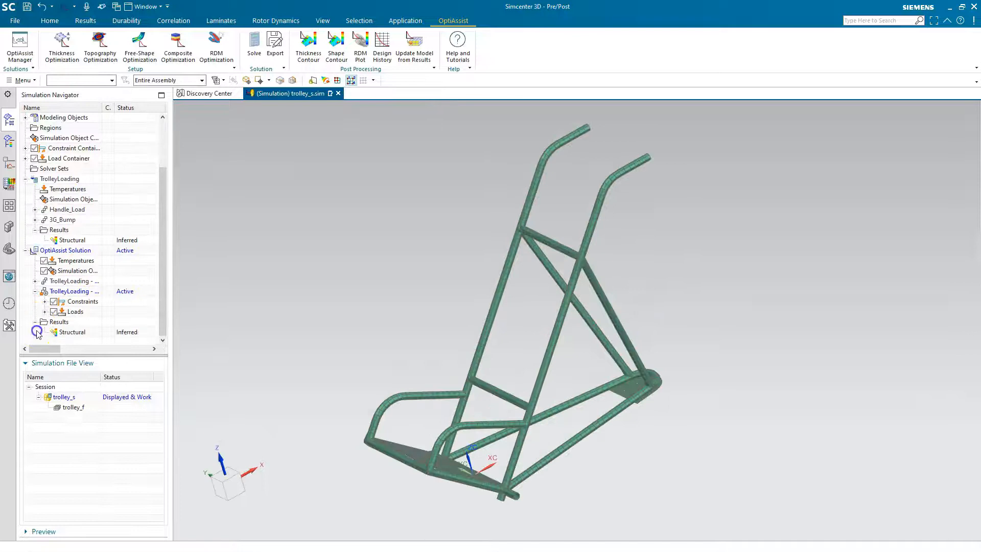
pyautogui.click(64, 333)
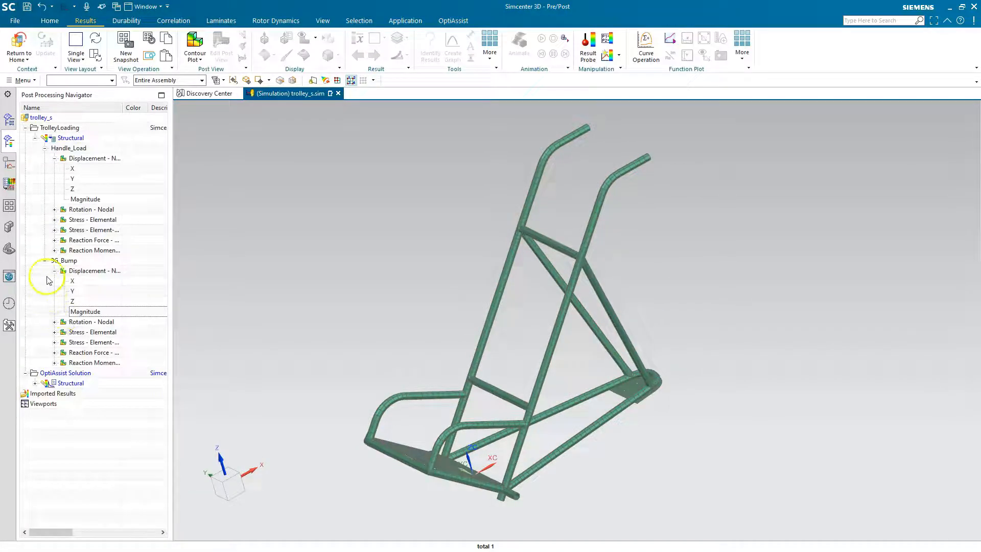
pyautogui.click(35, 384)
pyautogui.click(45, 394)
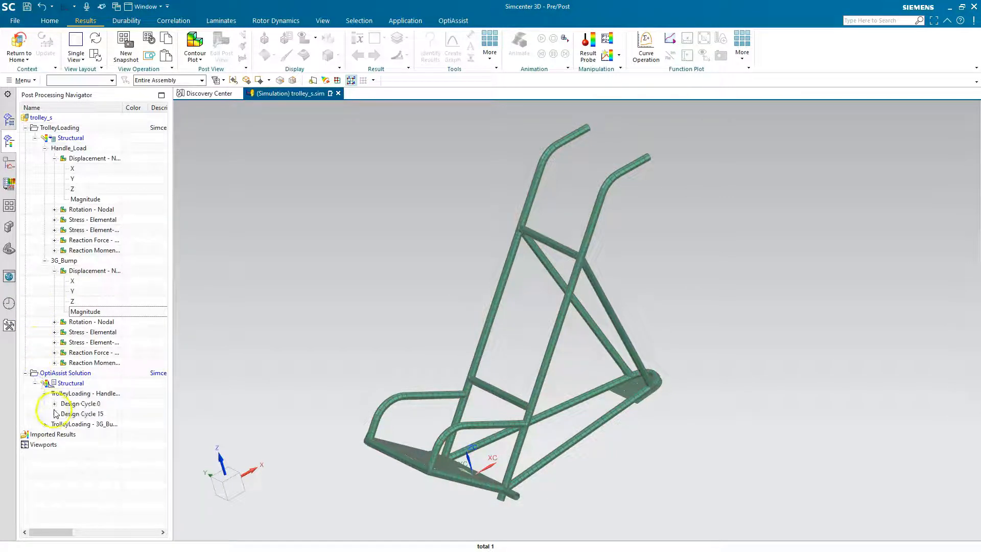
pyautogui.click(55, 414)
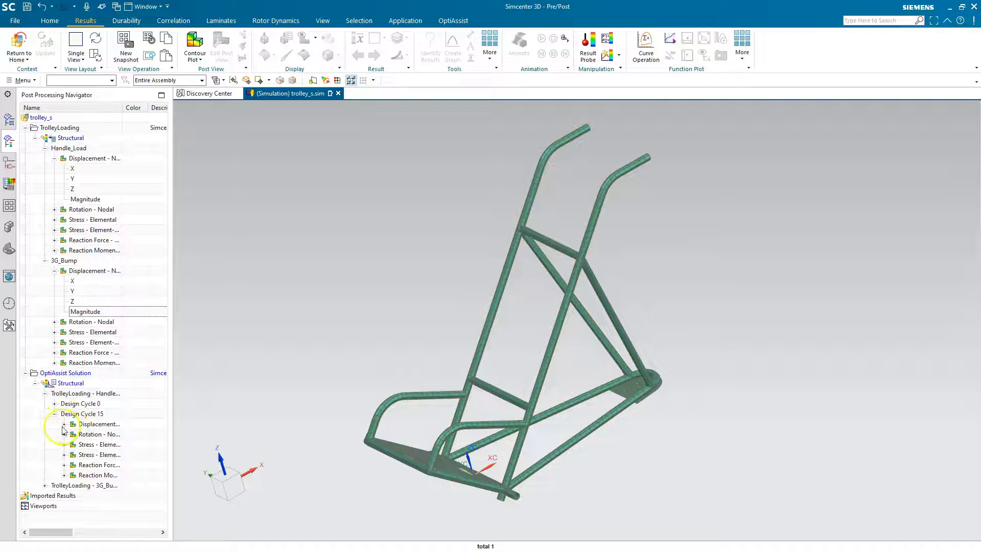
pyautogui.click(65, 424)
pyautogui.doubleClick(93, 469)
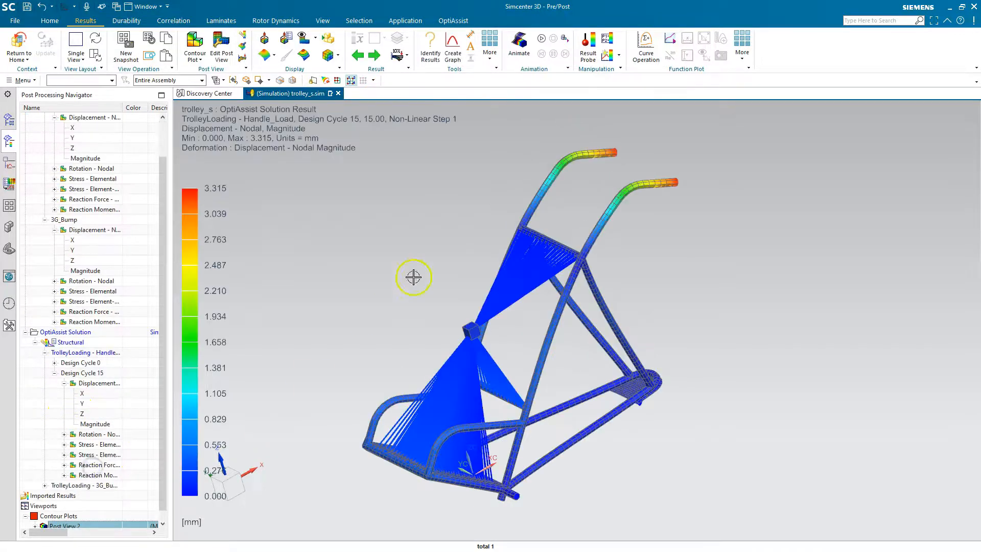
pyautogui.scroll(3, 643, 129)
pyautogui.scroll(1, 642, 129)
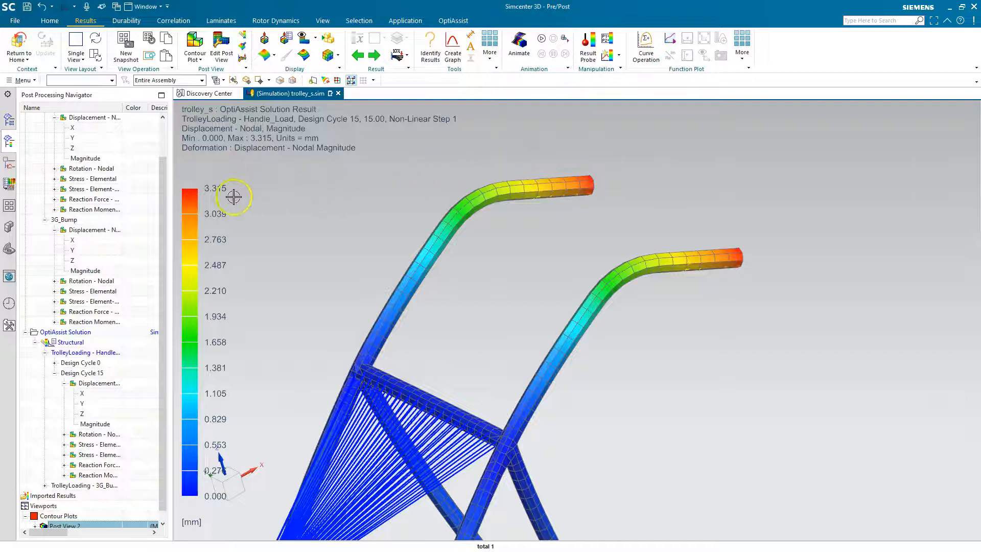
pyautogui.scroll(-3, 566, 168)
pyautogui.moveTo(580, 176); pyautogui.dragTo(504, 305, button='middle')
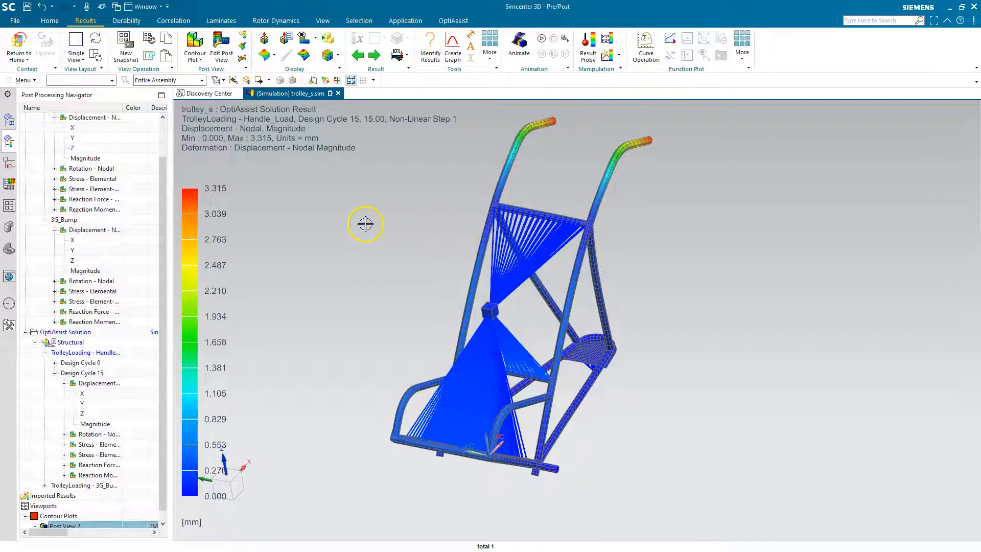
pyautogui.click(14, 43)
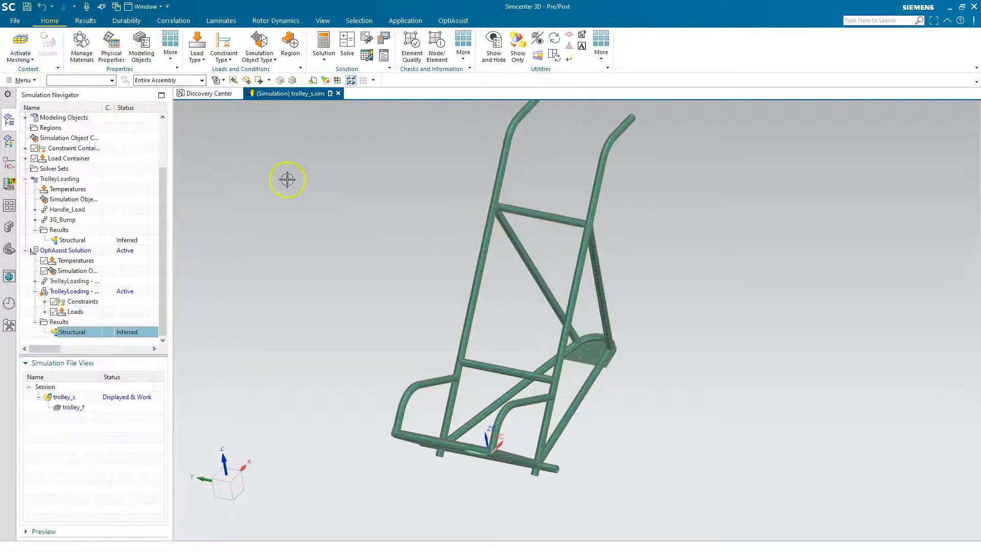
# - Update the FEM from the Cycle 15 results with a thickness tolerance of 0.1, saving a new Sim/Fem with suffix -opt and deleting the OptiAssist solution
pyautogui.click(452, 23)
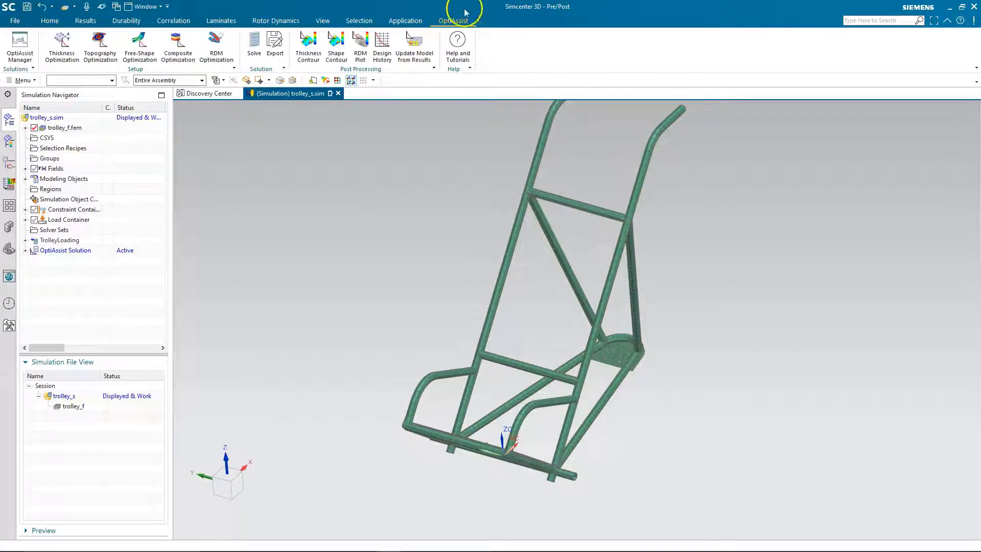
pyautogui.click(422, 43)
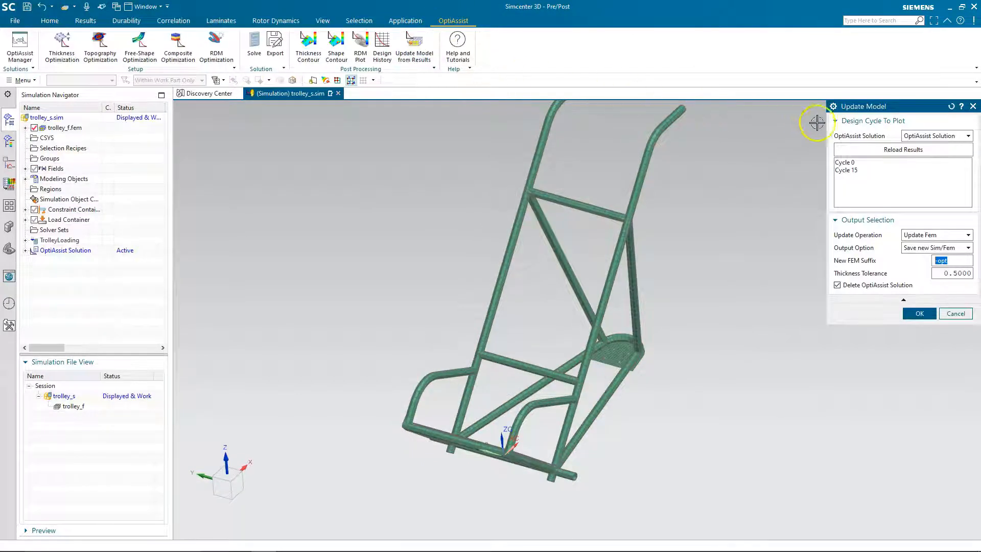
pyautogui.click(872, 150)
pyautogui.click(850, 171)
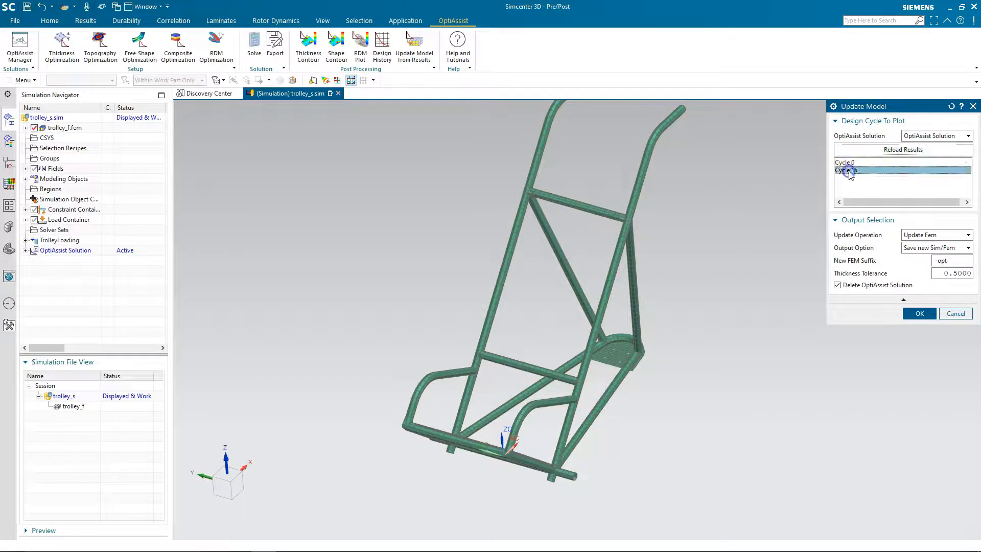
pyautogui.click(957, 274)
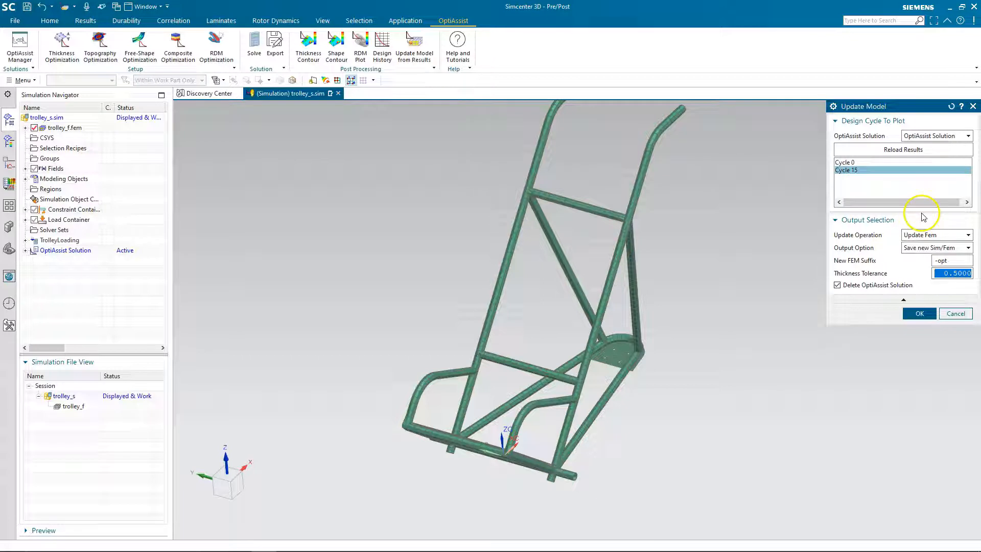
pyautogui.click(919, 313)
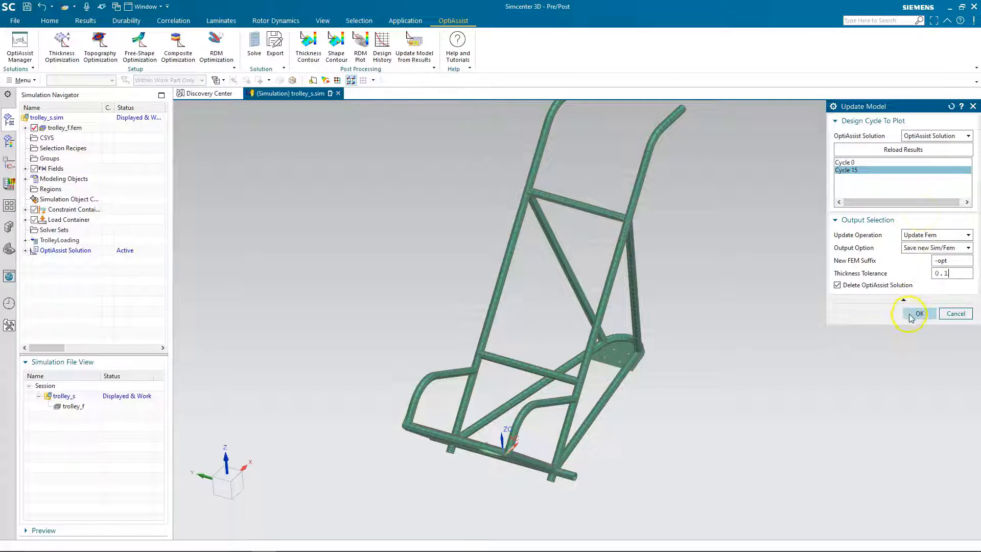
pyautogui.click(438, 297)
pyautogui.click(416, 292)
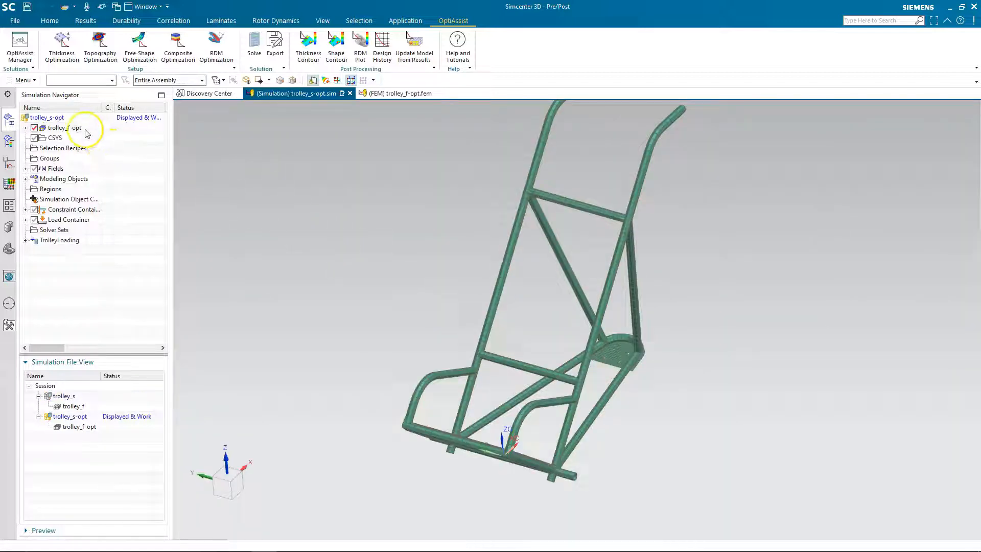
# - Open the trolley_f-opt FEM and plot the thickness contours of all its 2D collectors, from the axle surround pipe to the caster sheet
pyautogui.doubleClick(65, 128)
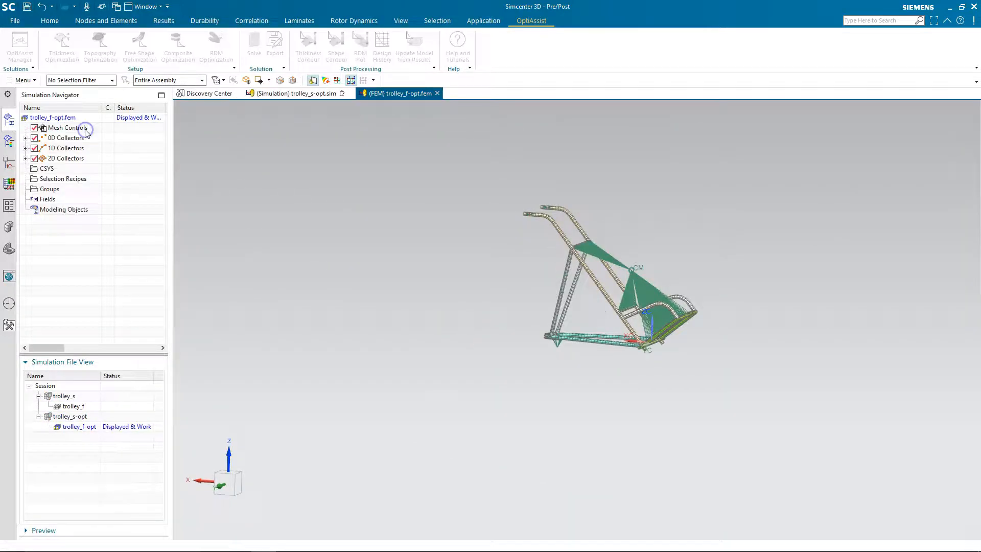
pyautogui.click(25, 159)
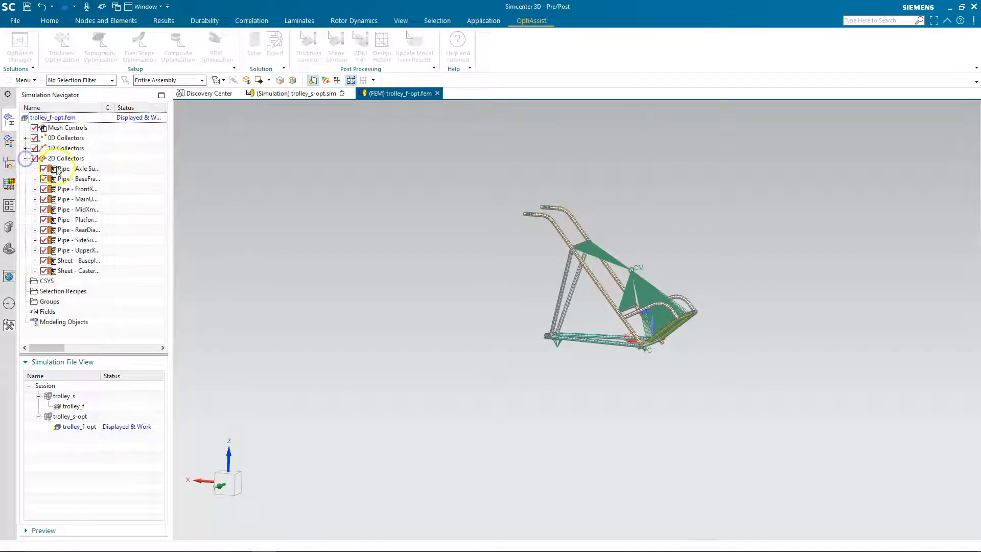
pyautogui.keyDown('shift'); pyautogui.click(87, 274); pyautogui.keyUp('shift')
pyautogui.rightClick(114, 209)
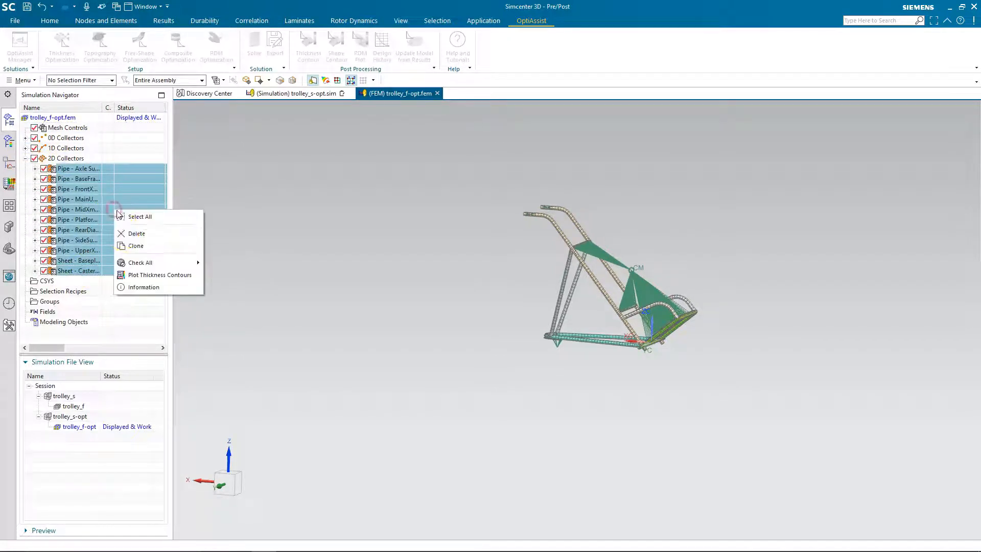
pyautogui.click(156, 275)
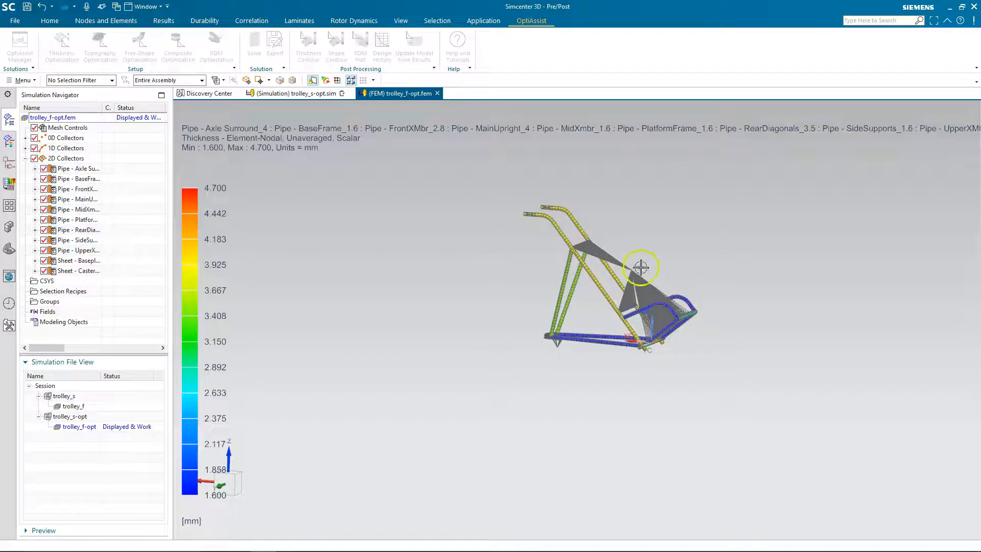